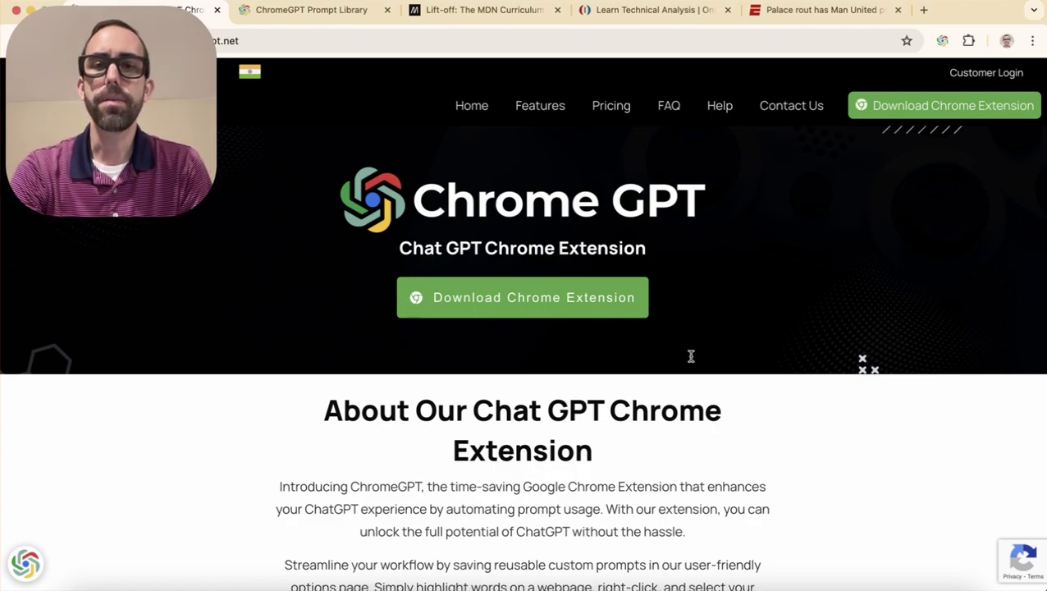
Open the ChromeGPT website's Features page and look over the section on getting instant access to ChatGPT
left_click(542, 110)
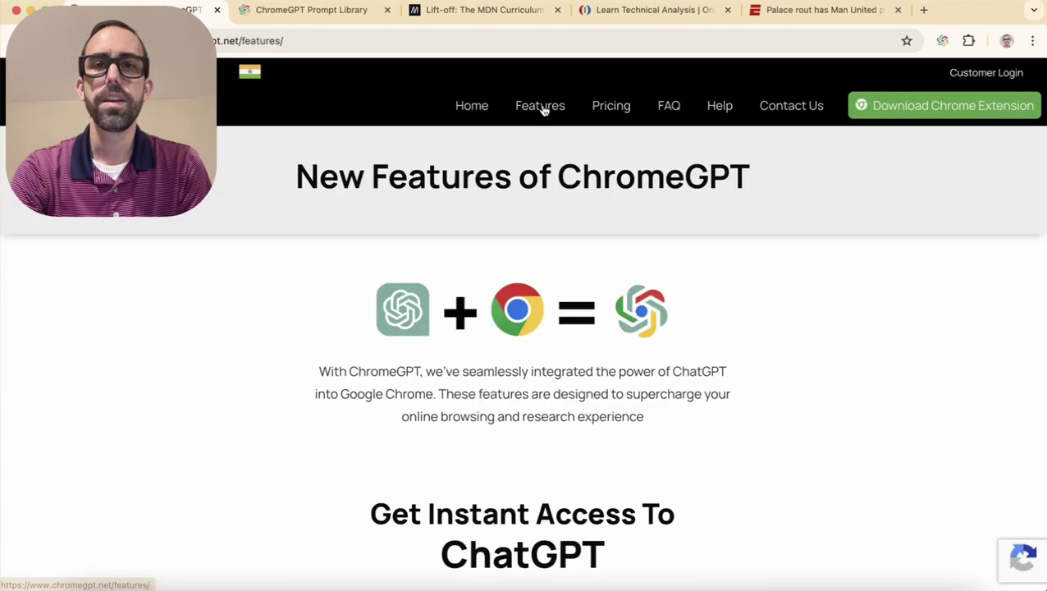
scroll(541, 180, "down", 1)
scroll(541, 180, "down", 5)
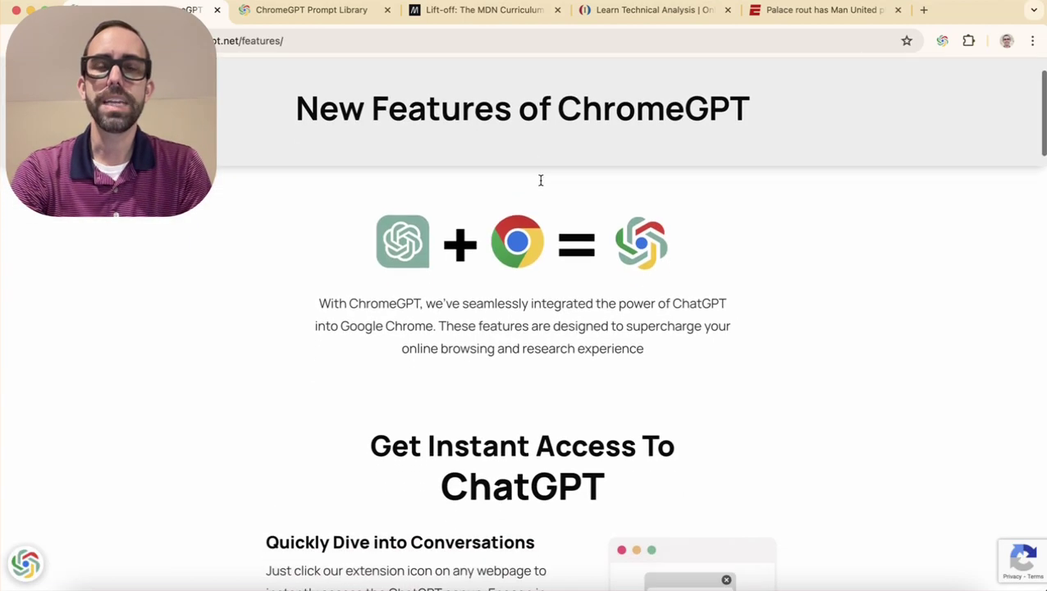
scroll(541, 184, "down", 1)
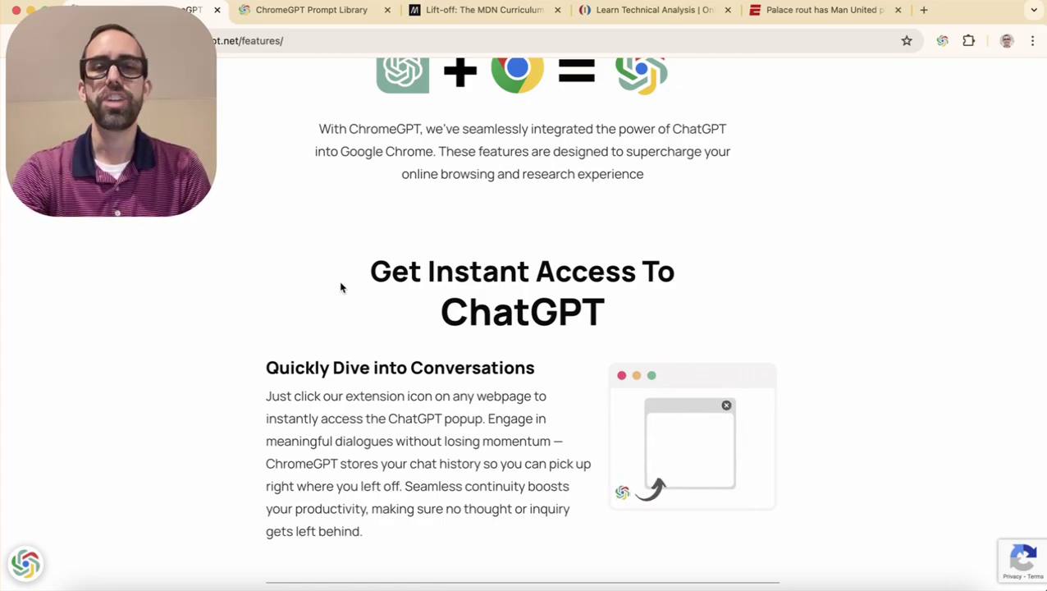
Ask the ChromeGPT chat popup "How can I use ChatGPT to become more productive?" and read through the reply
left_click(33, 564)
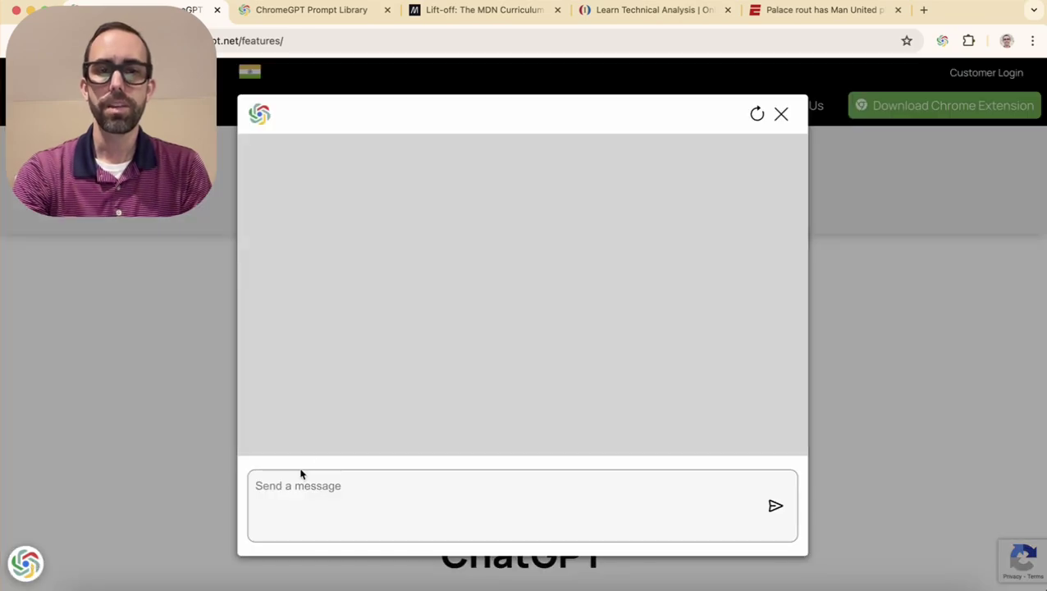
left_click(364, 492)
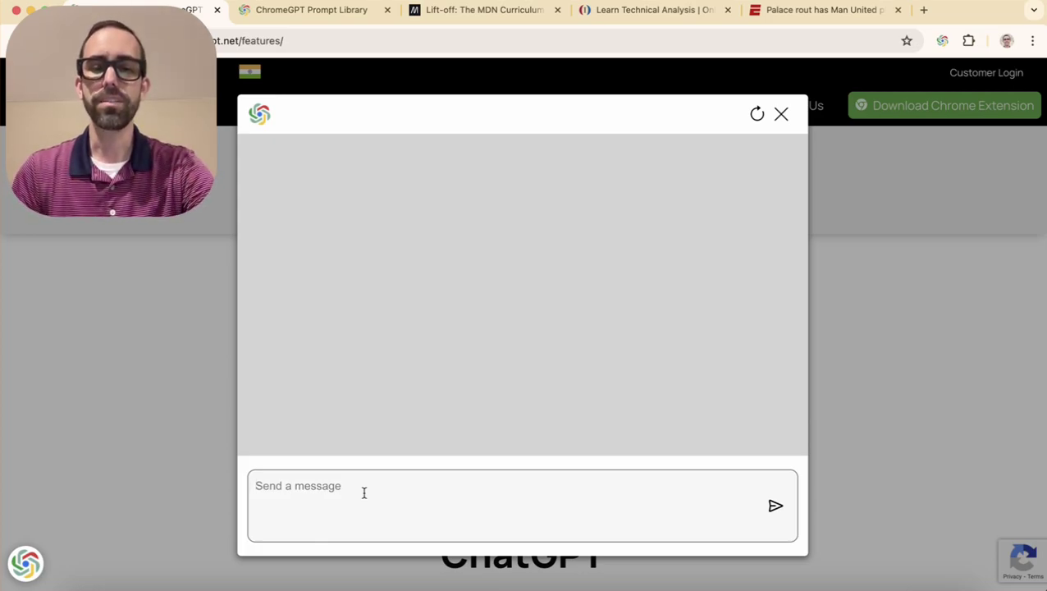
type("How can I use ChatGPT to become more productive?")
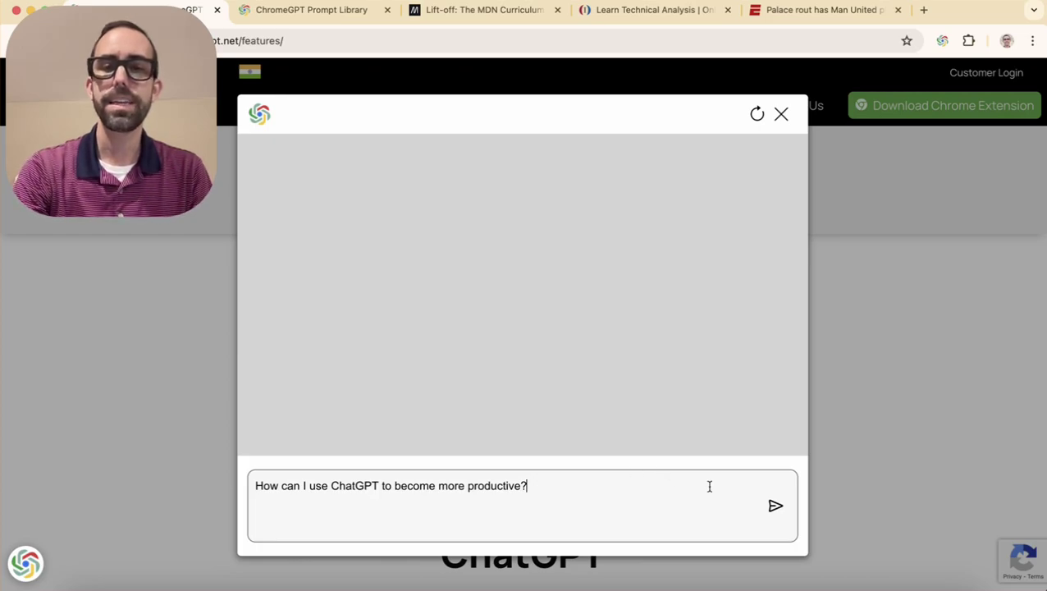
left_click(776, 508)
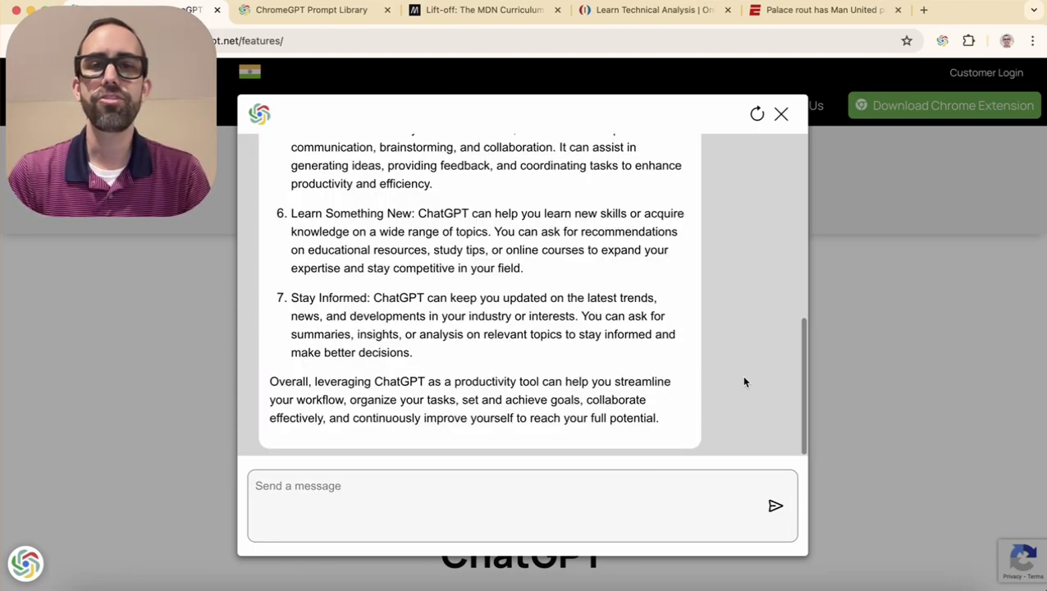
scroll(744, 378, "up", 10)
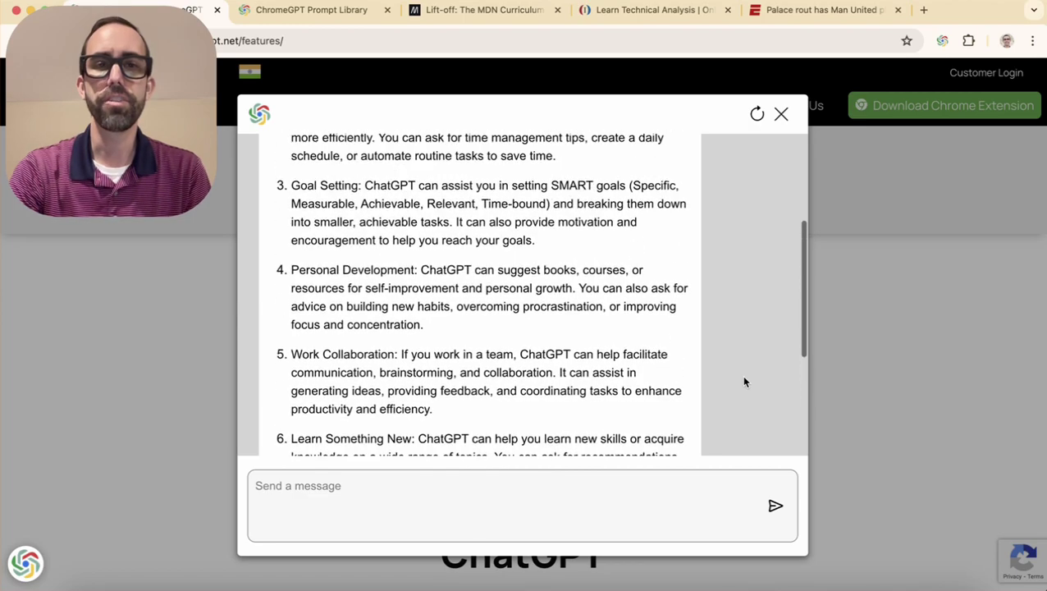
scroll(744, 381, "down", 10)
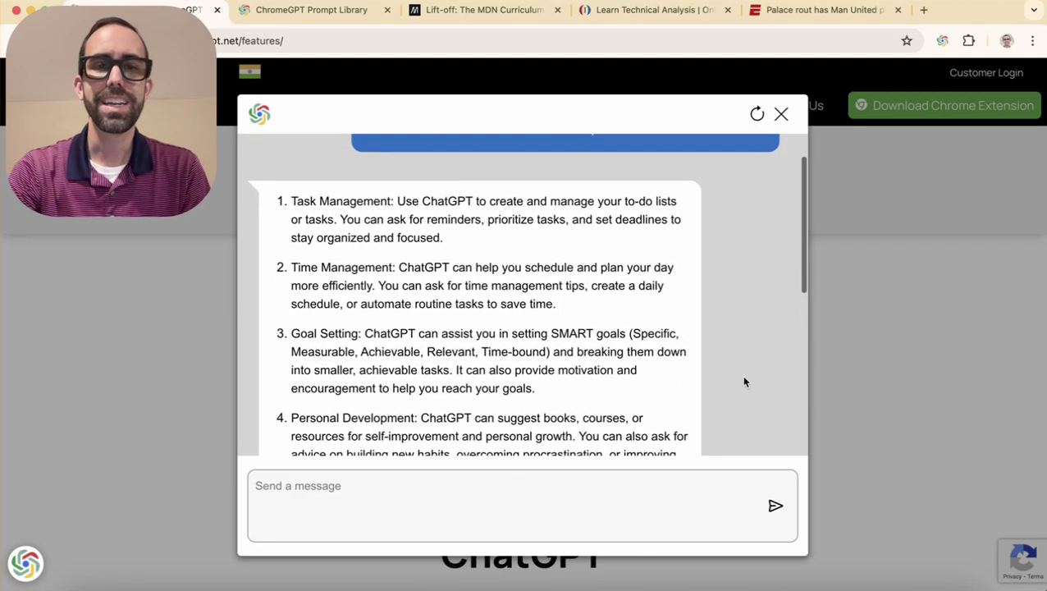
scroll(745, 381, "up", 8)
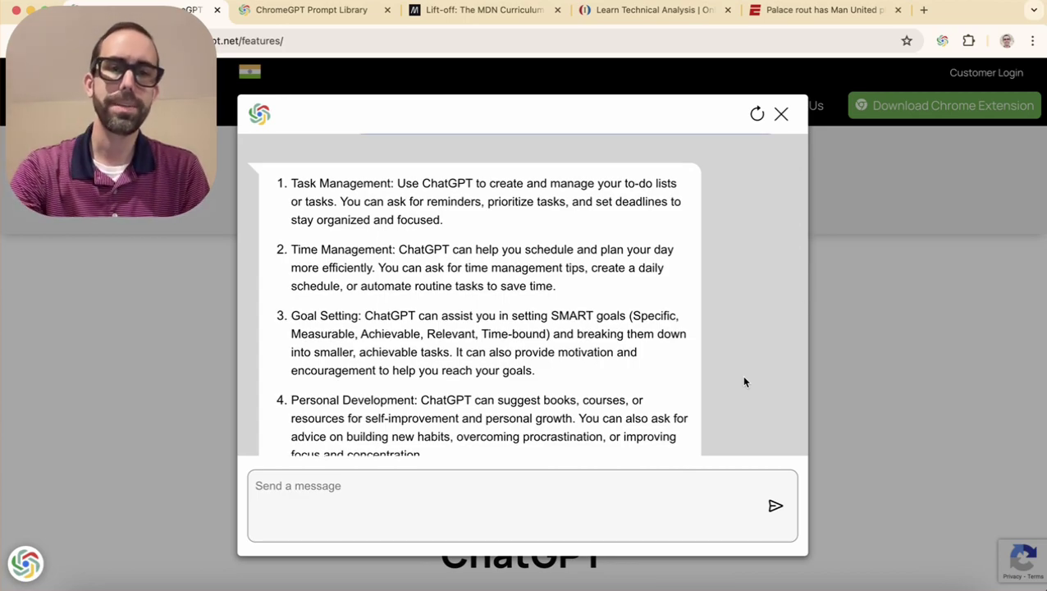
scroll(744, 398, "down", 5)
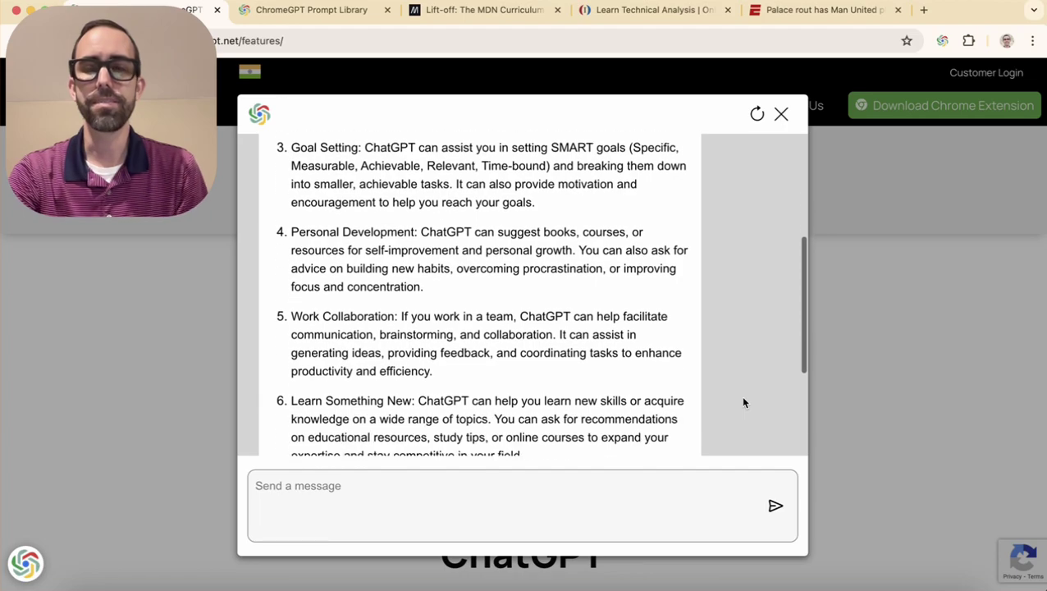
scroll(743, 403, "down", 5)
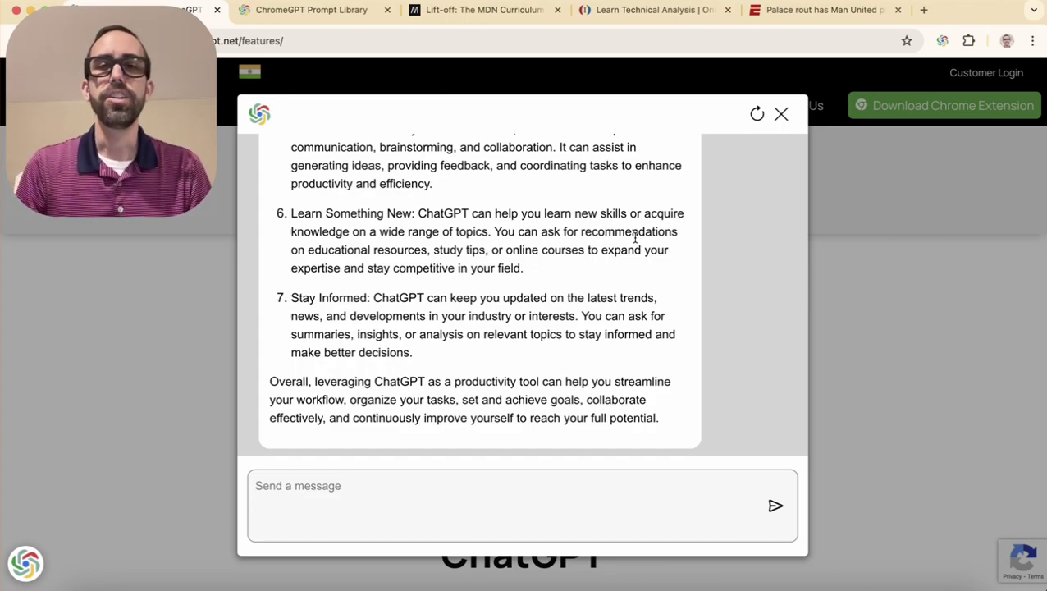
Reset the chat conversation and close the chat popup
left_click(757, 115)
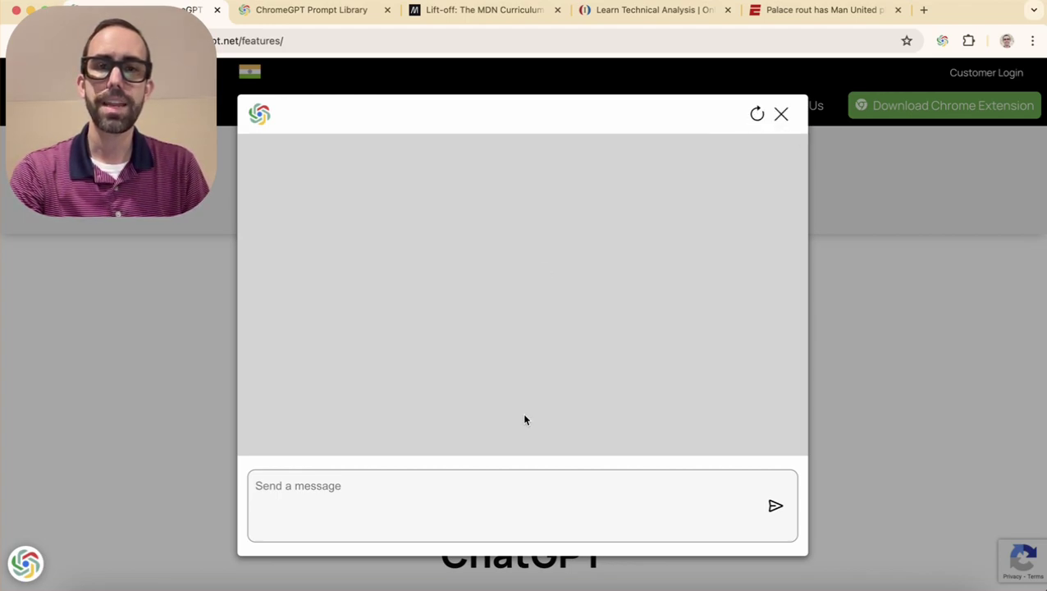
left_click(785, 116)
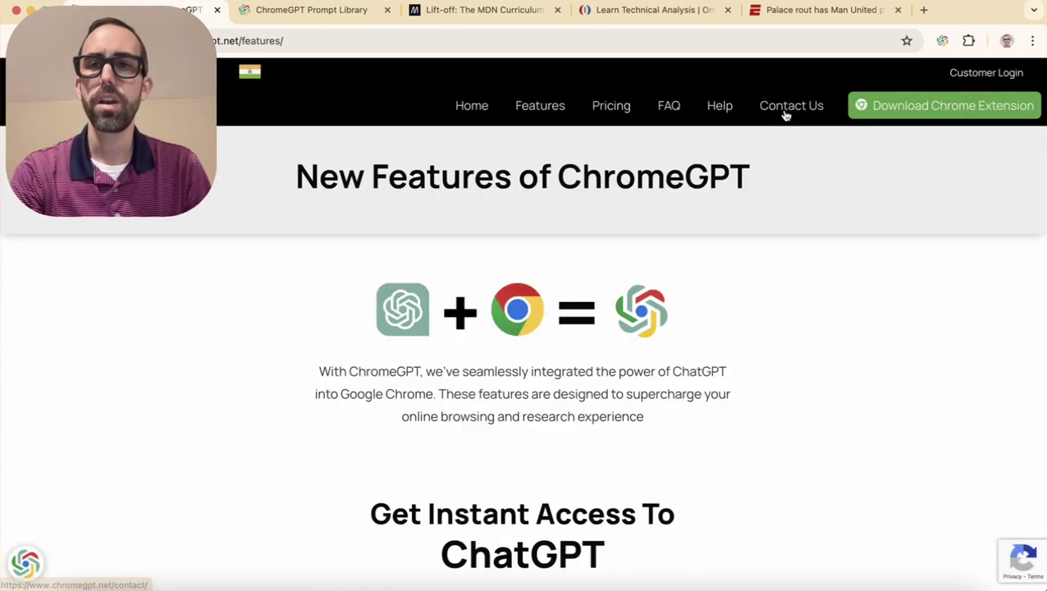
Turn the extension's "Hide ChromeGPT Icon on page" option on and back off
left_click(943, 43)
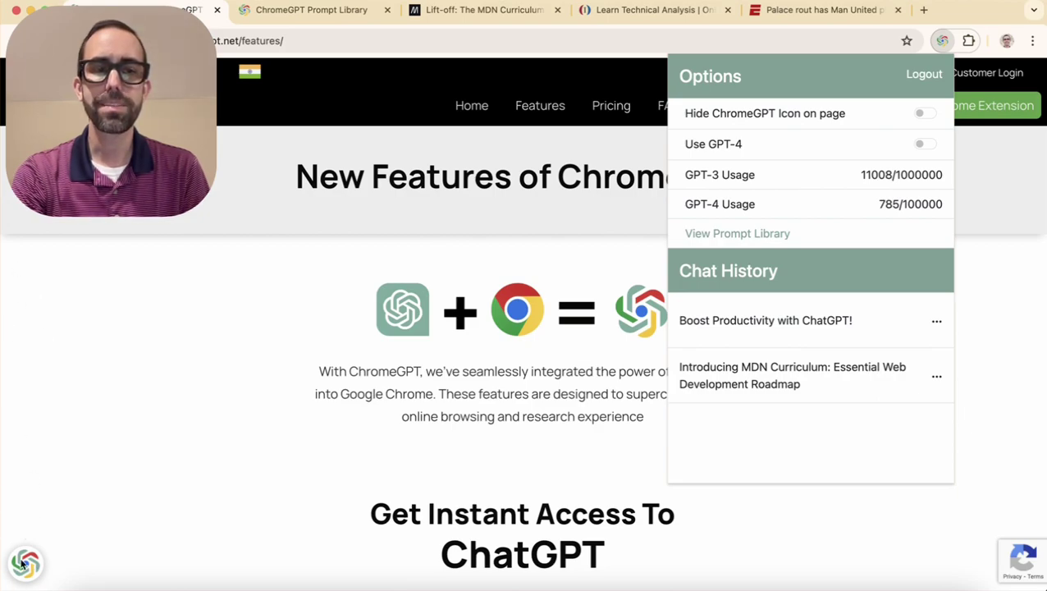
left_click(61, 520)
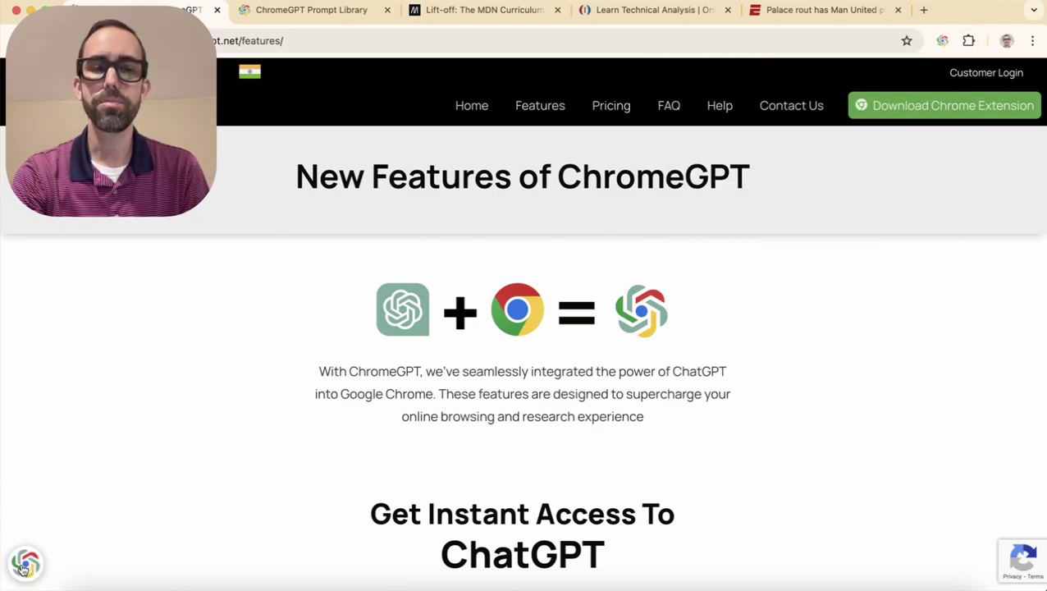
left_click(943, 43)
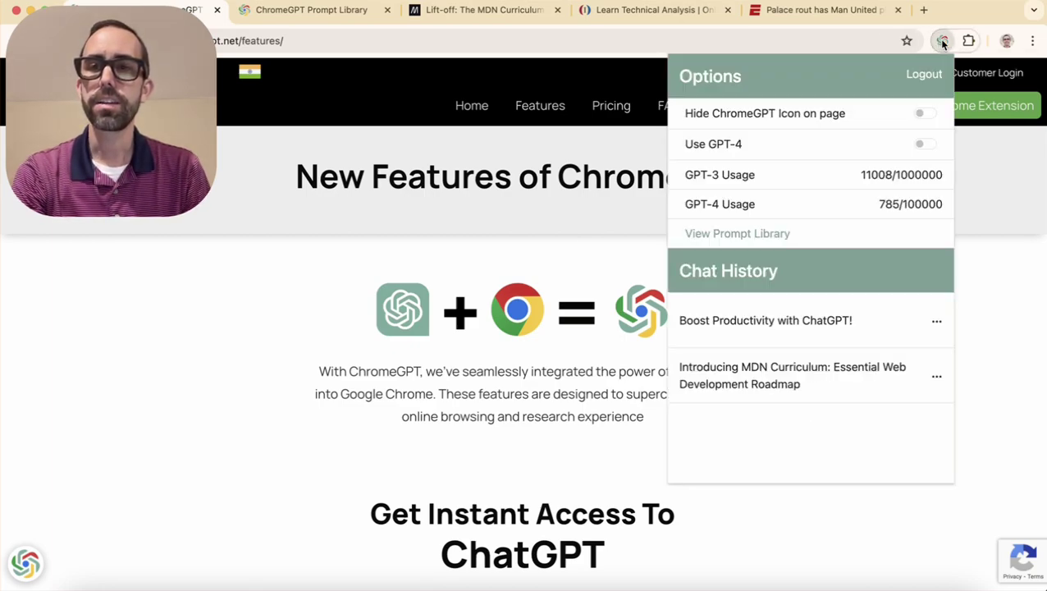
left_click(922, 114)
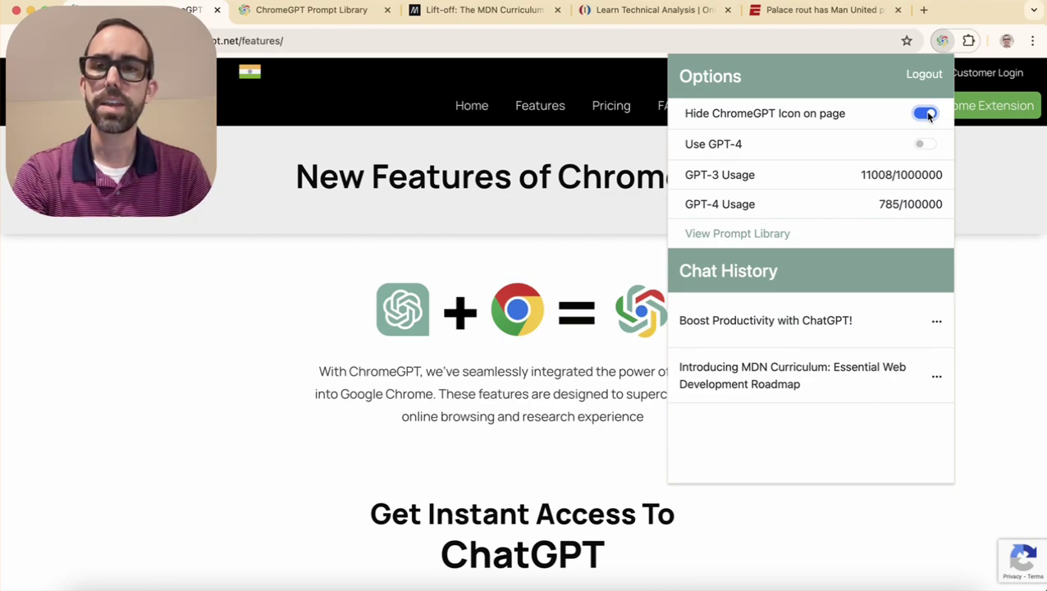
left_click(927, 114)
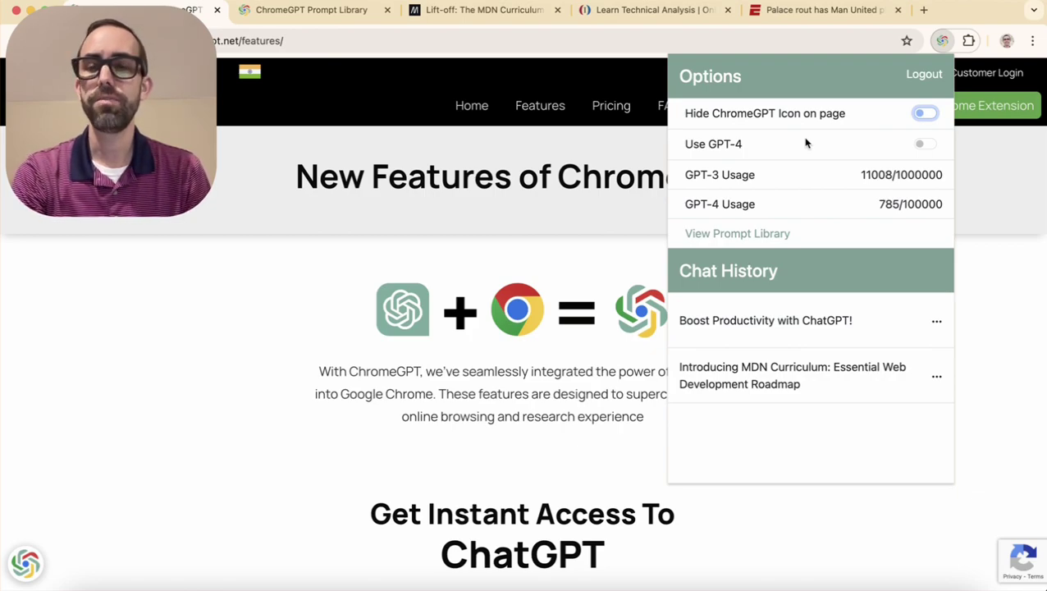
Enable the "Use GPT-4" option, then open and close the chat popup on the page
left_click(923, 146)
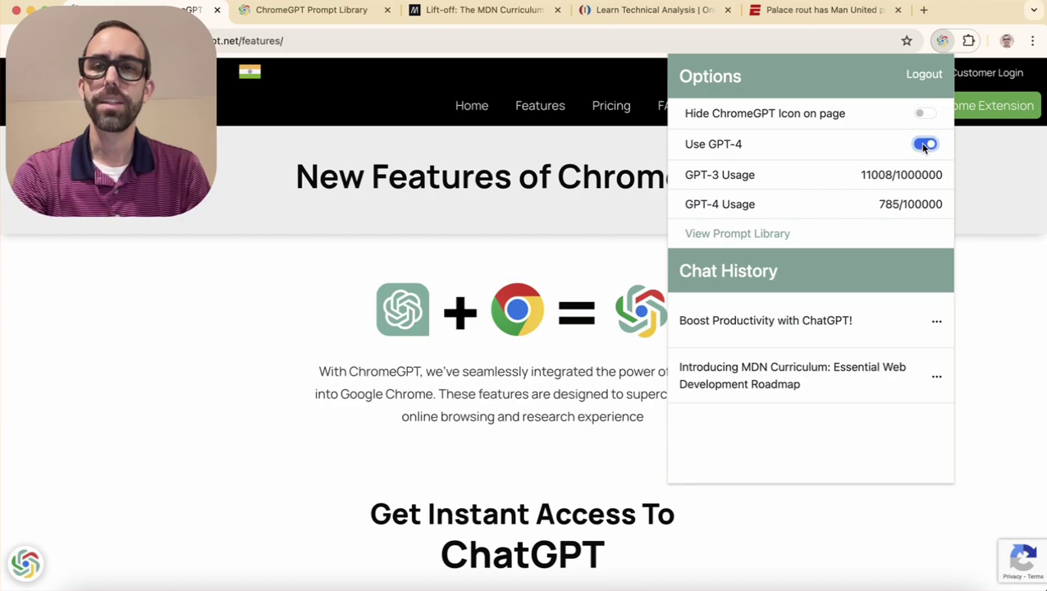
left_click(26, 572)
left_click(26, 564)
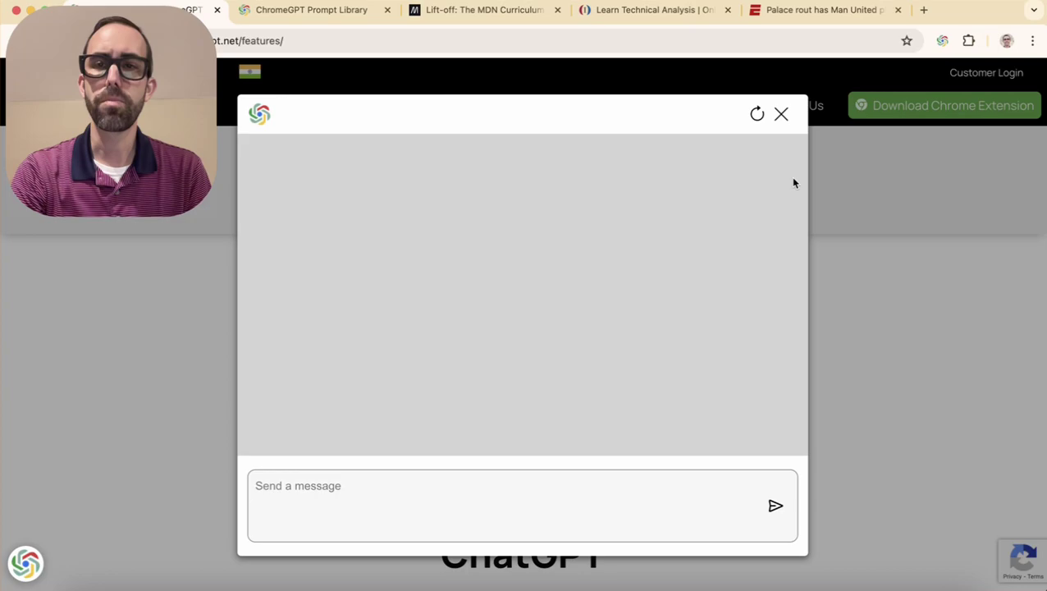
left_click(786, 115)
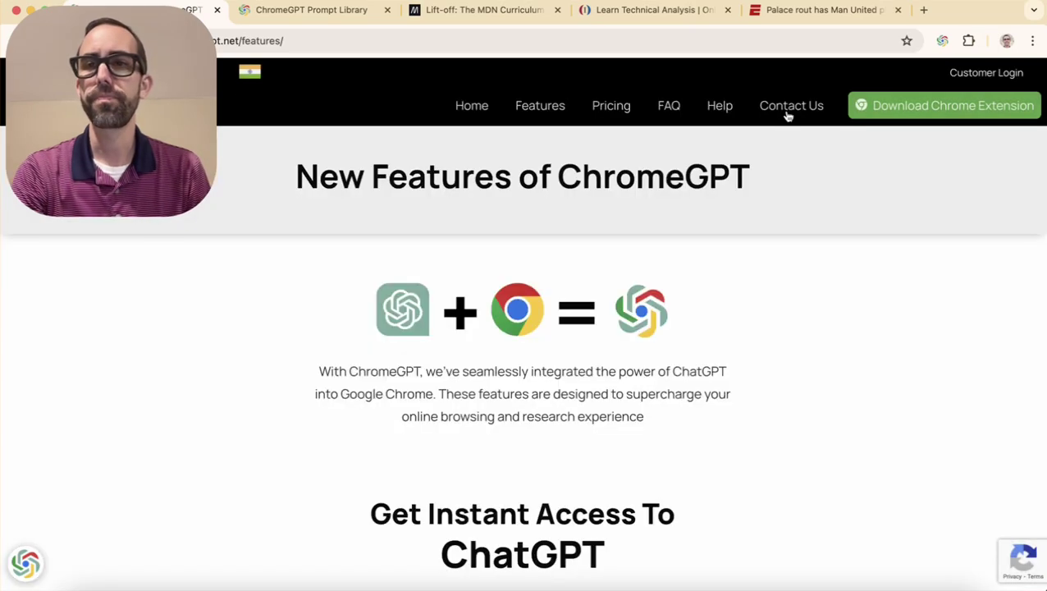
Check the GPT-3 and GPT-4 usage limits in the extension options and disable "Use GPT-4"
left_click(942, 40)
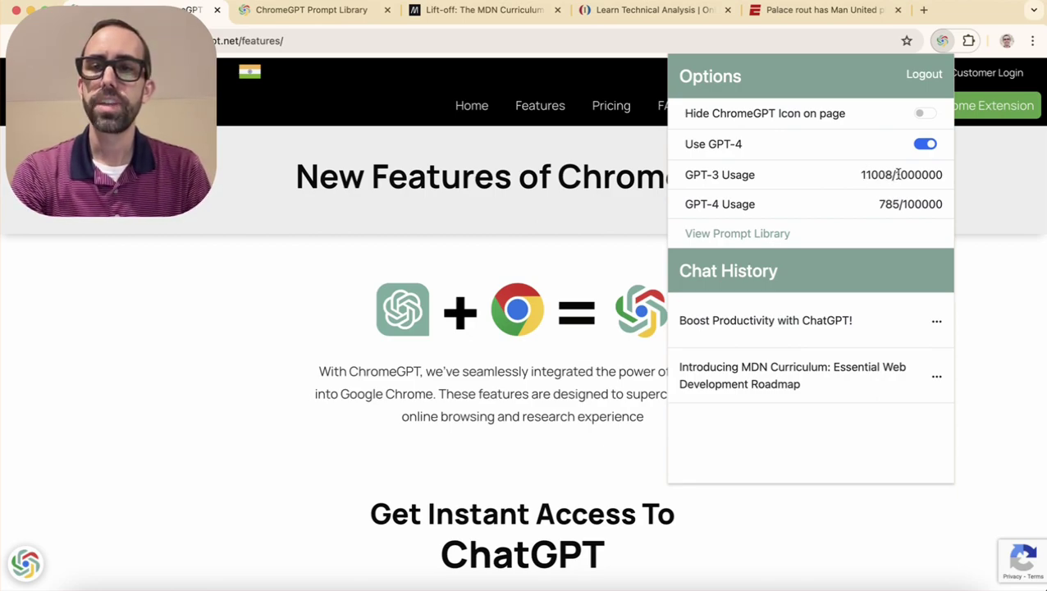
left_click_drag(896, 174, 947, 181)
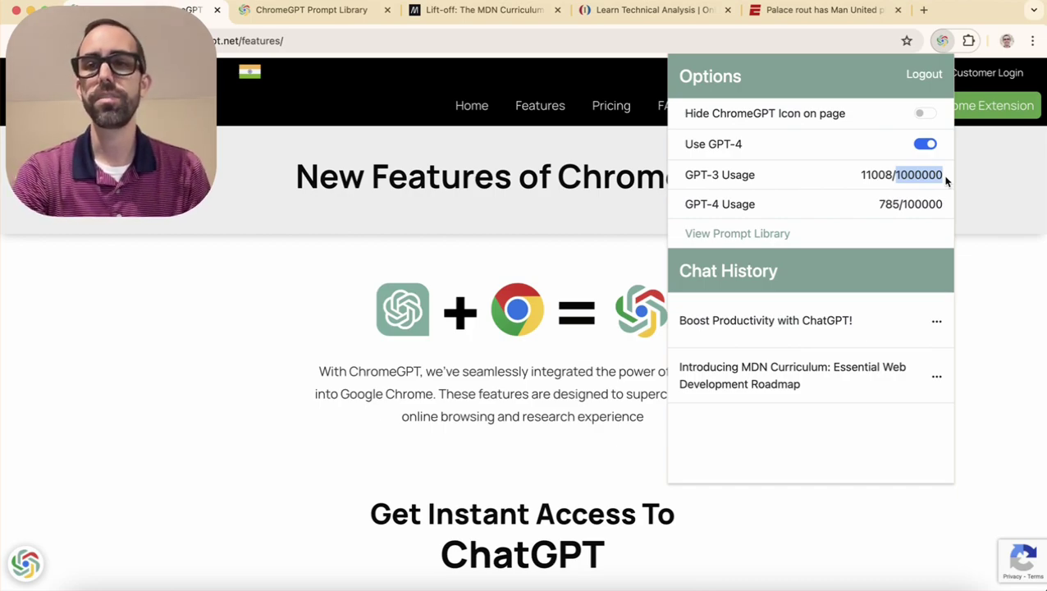
left_click(864, 174)
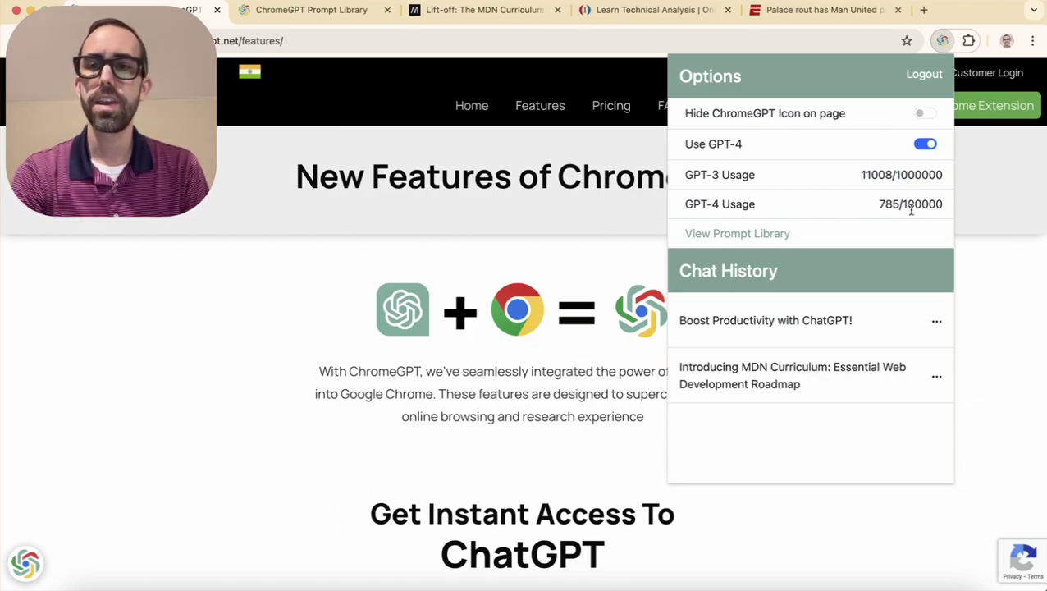
left_click_drag(904, 204, 942, 205)
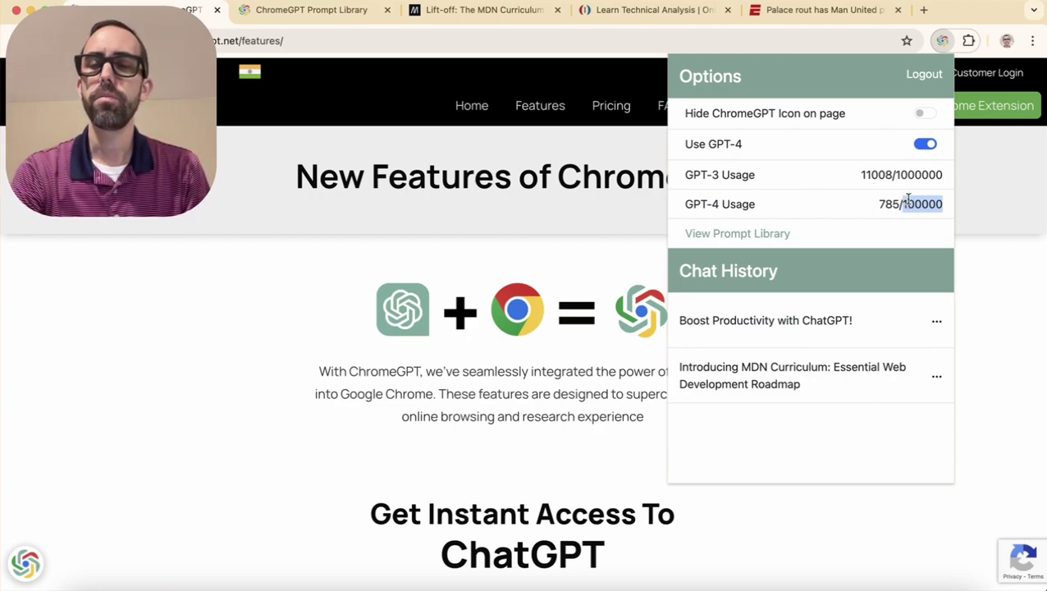
left_click(925, 144)
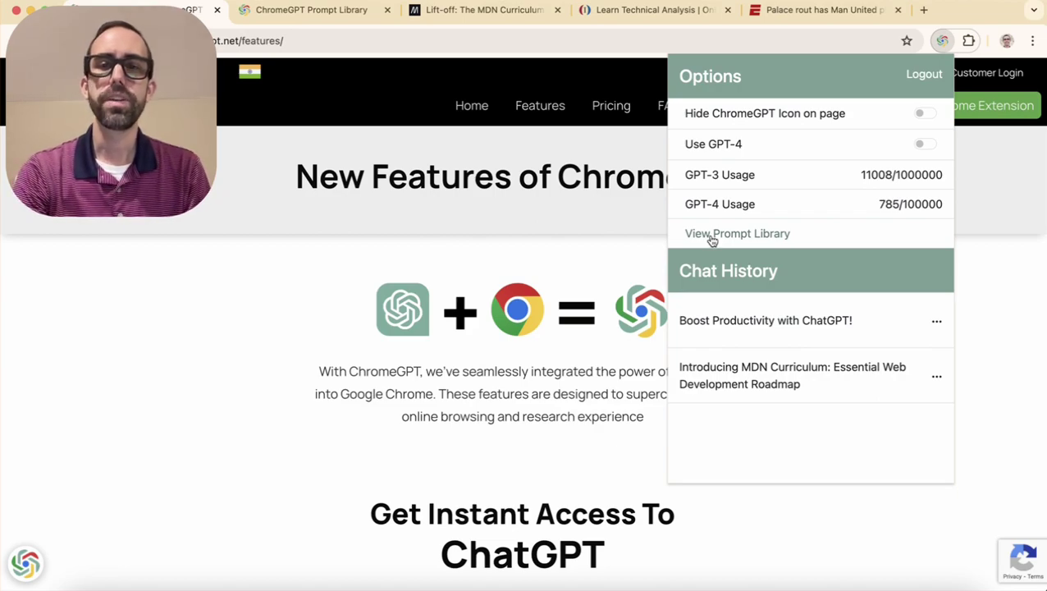
Go to the ChromeGPT Prompt Library and add a new custom prompt titled "Rewrite Email"
left_click(302, 10)
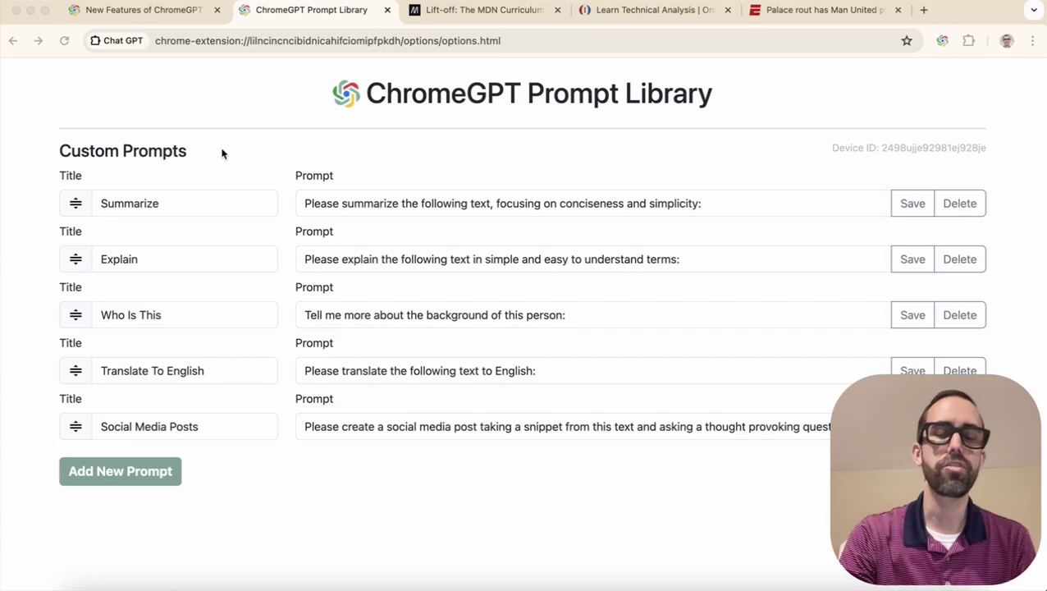
left_click(231, 367)
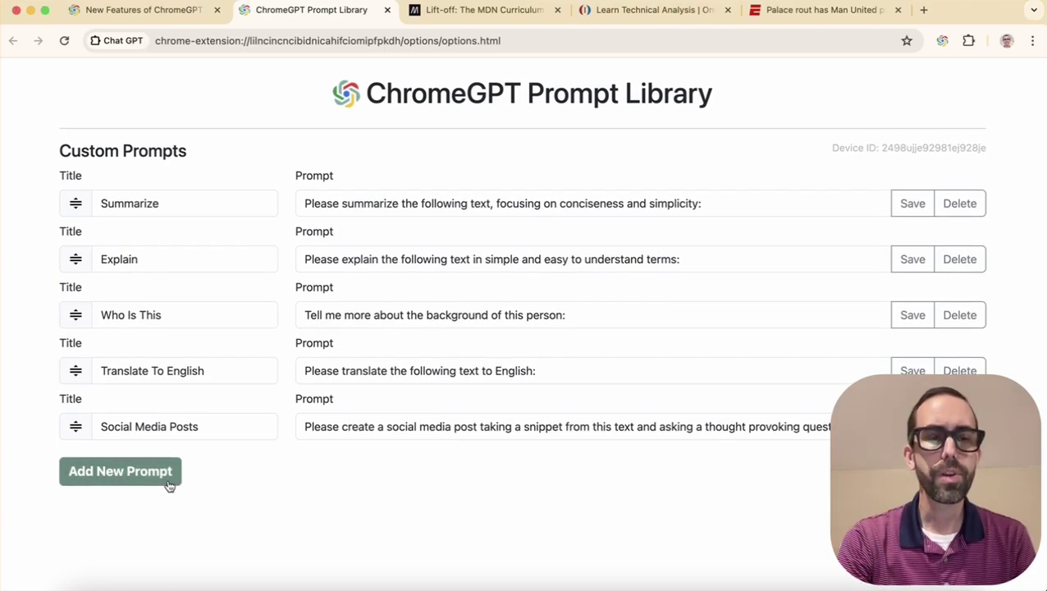
left_click_drag(889, 464, 885, 161)
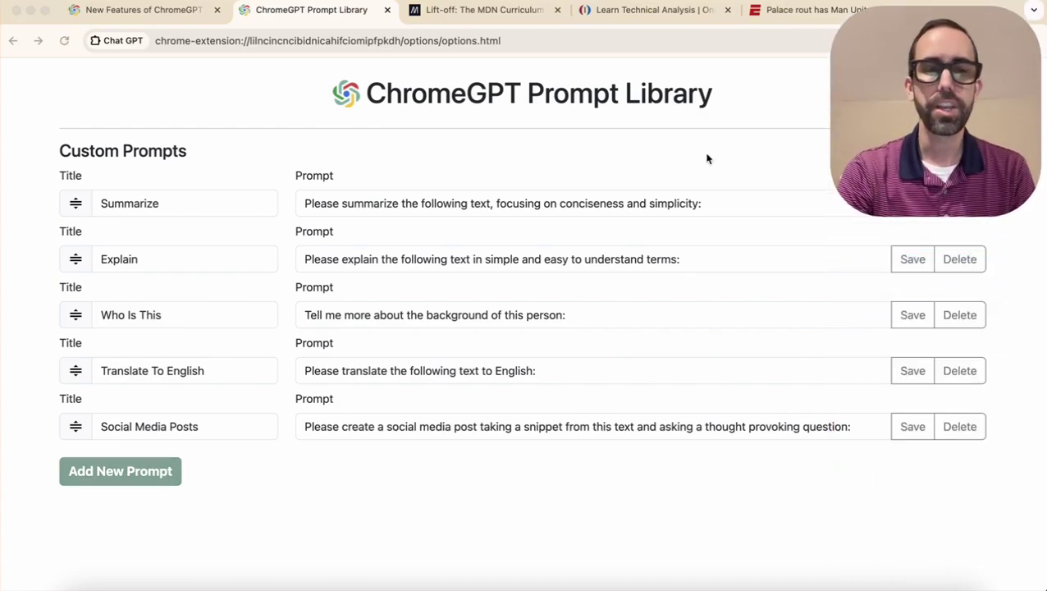
left_click(119, 475)
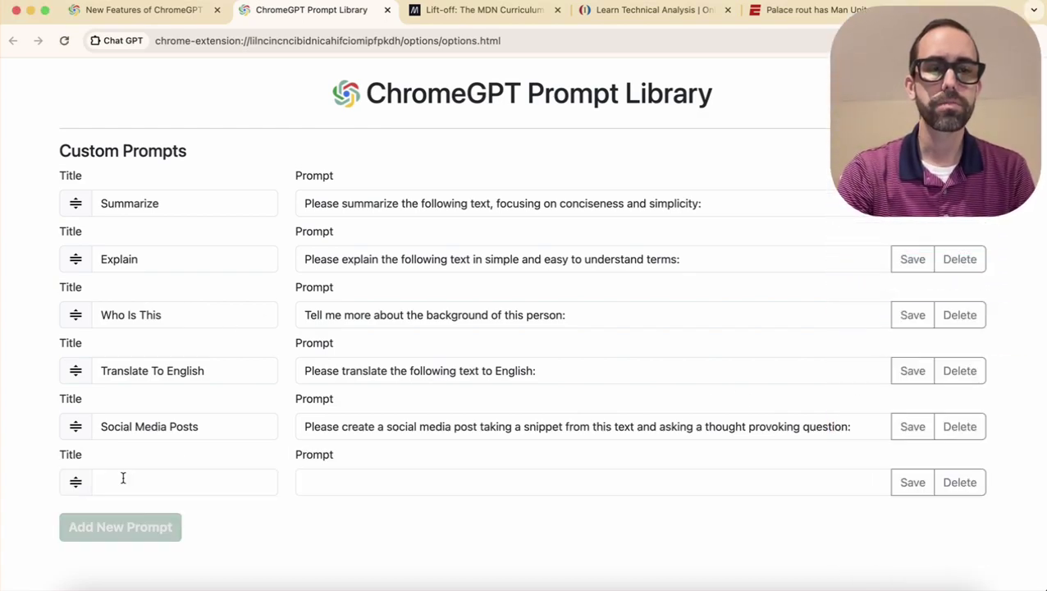
left_click(171, 479)
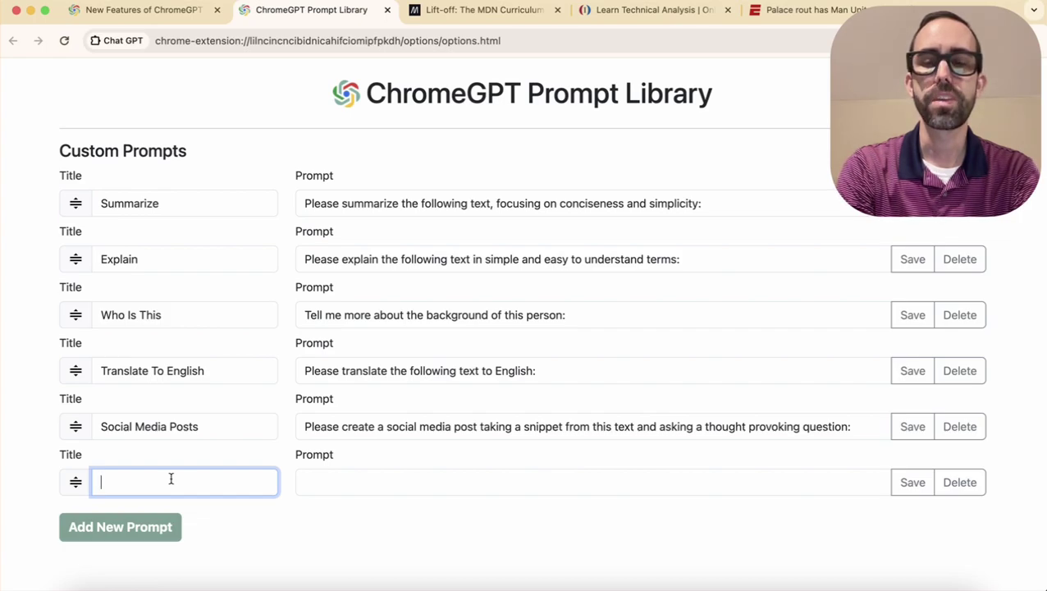
type("Rewri")
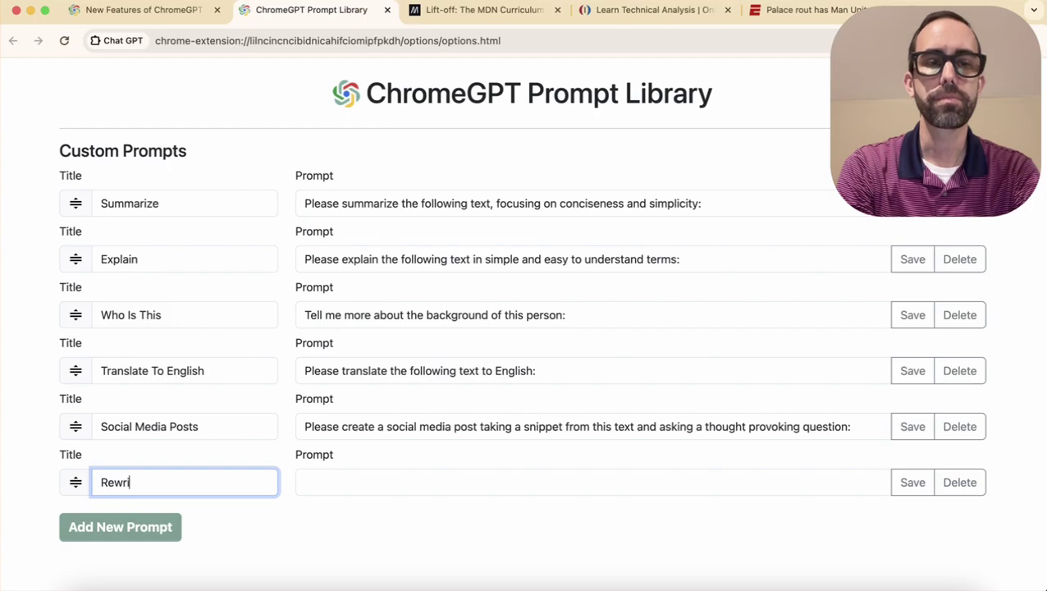
type("te")
left_click(301, 483)
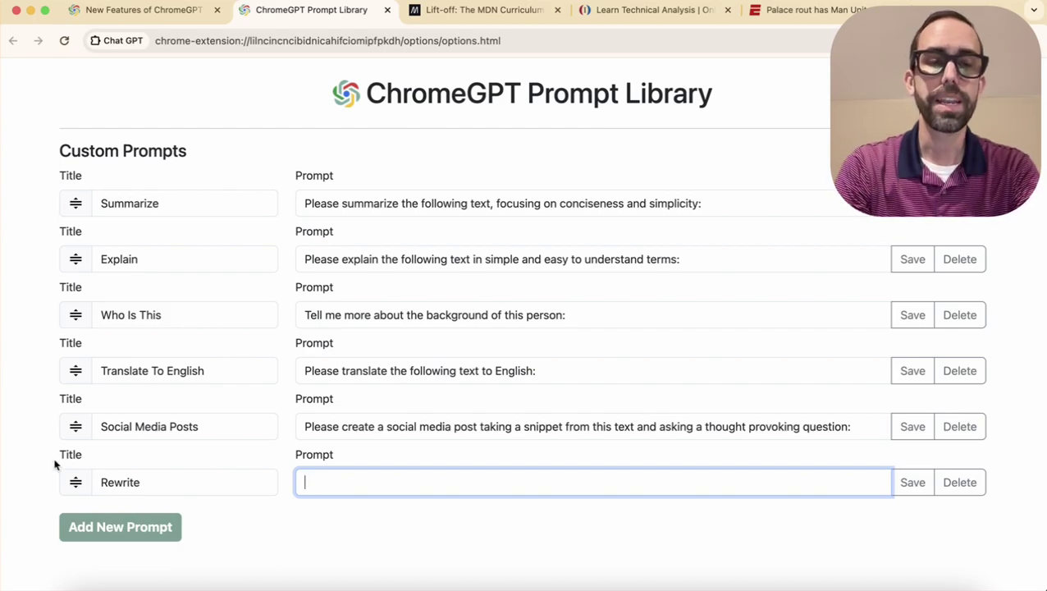
left_click(145, 482)
type("Email")
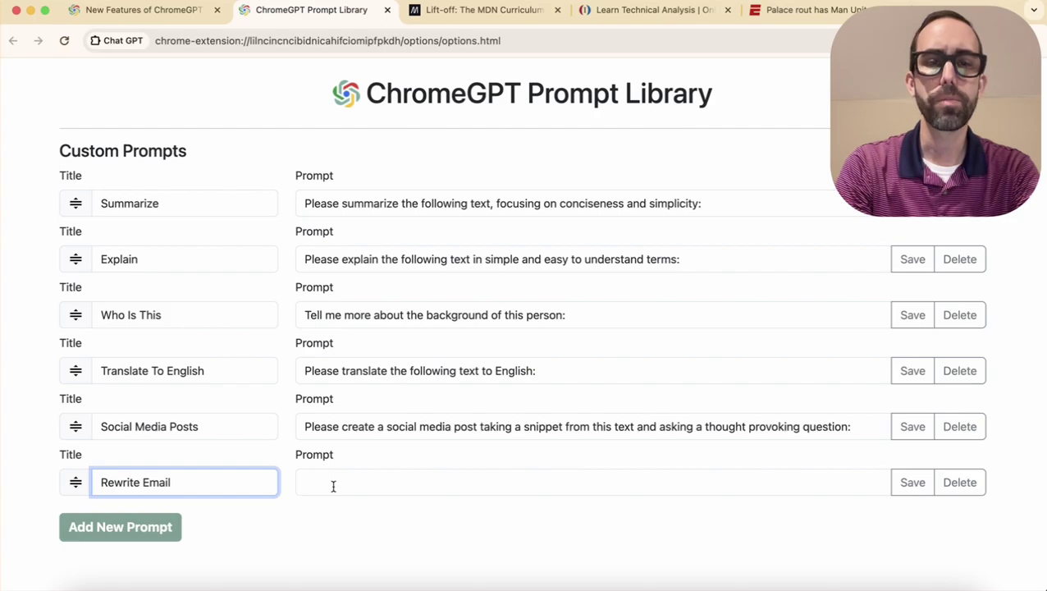
Enter "Please rewrite this email to sound more professional:" as the Rewrite Email prompt's text and save it
left_click(333, 486)
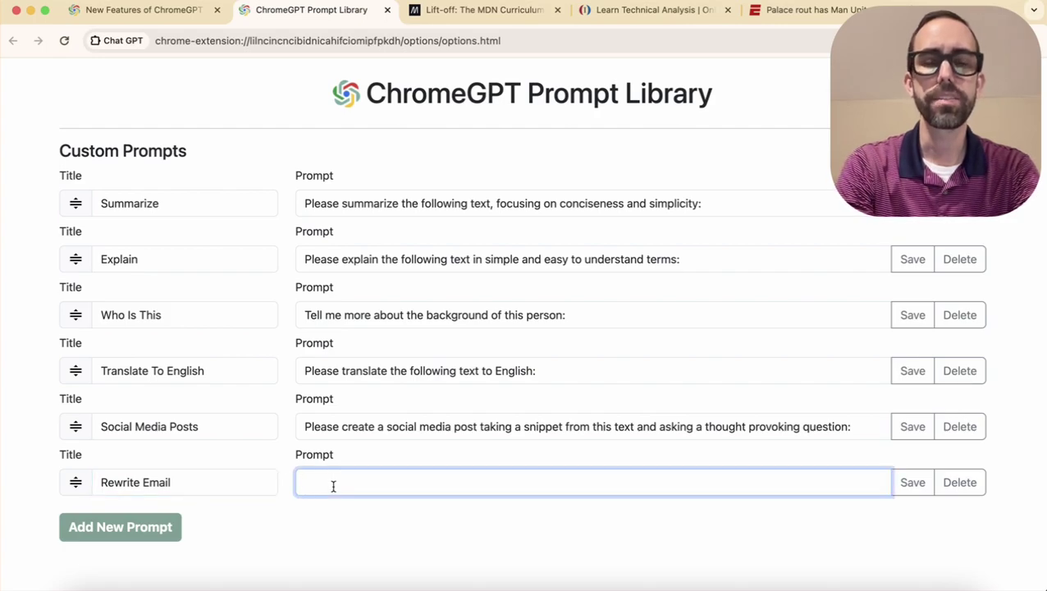
type("Please rewr")
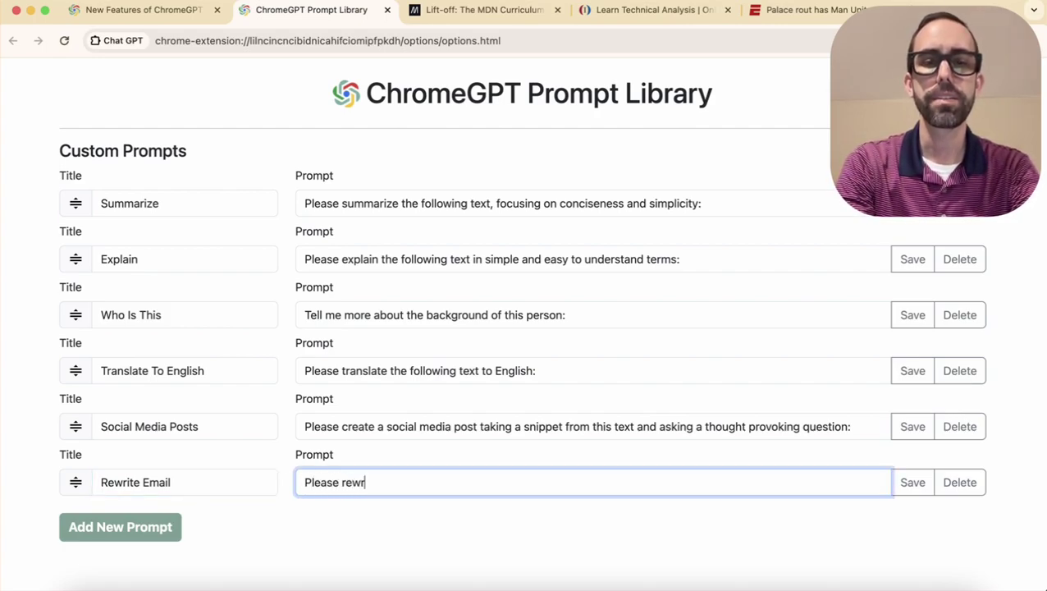
type("ite this em")
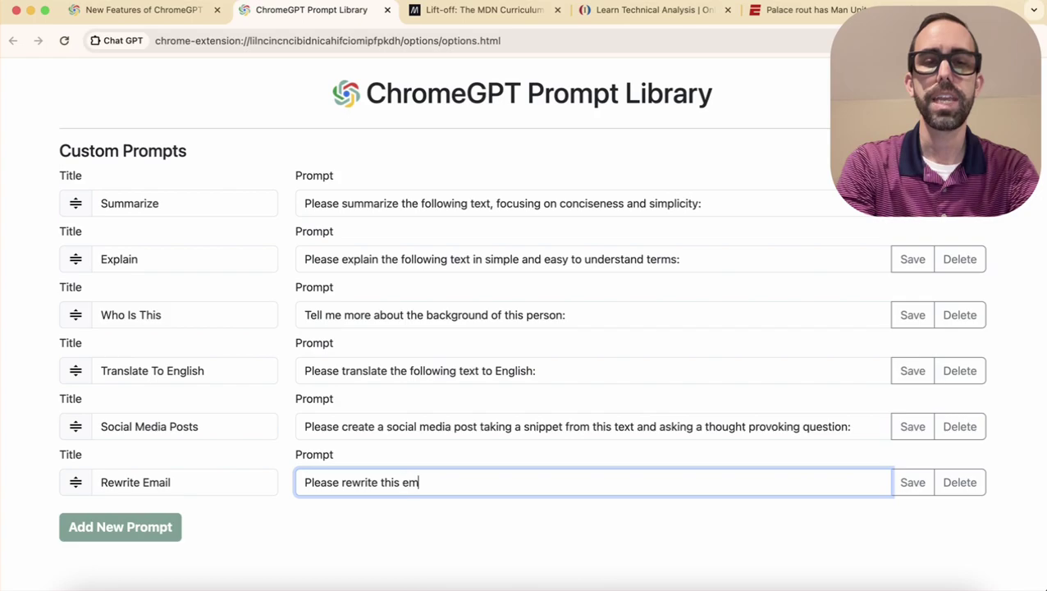
type("ail to sound more professional:")
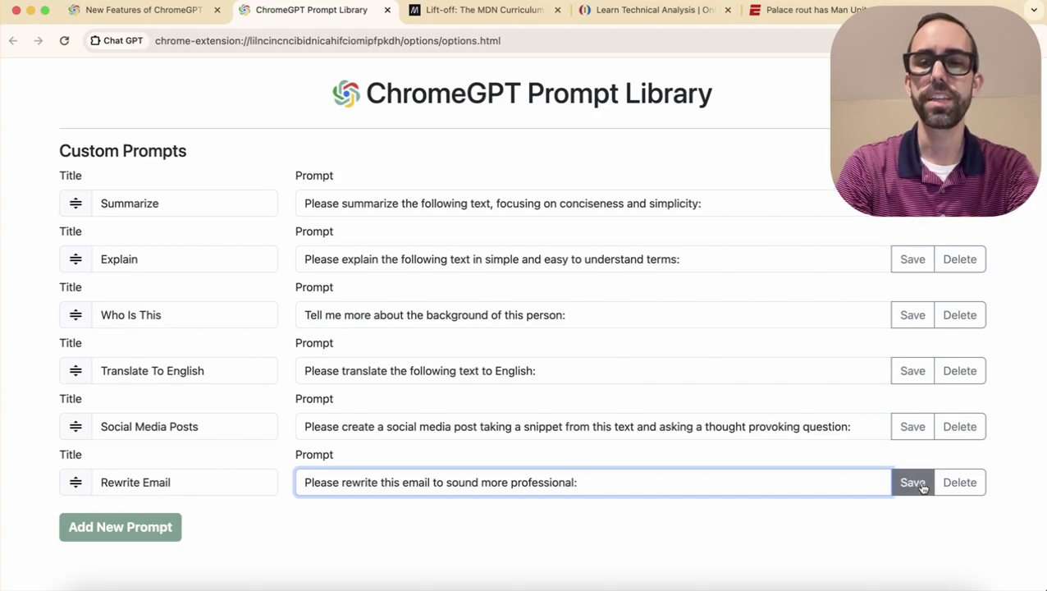
left_click(912, 483)
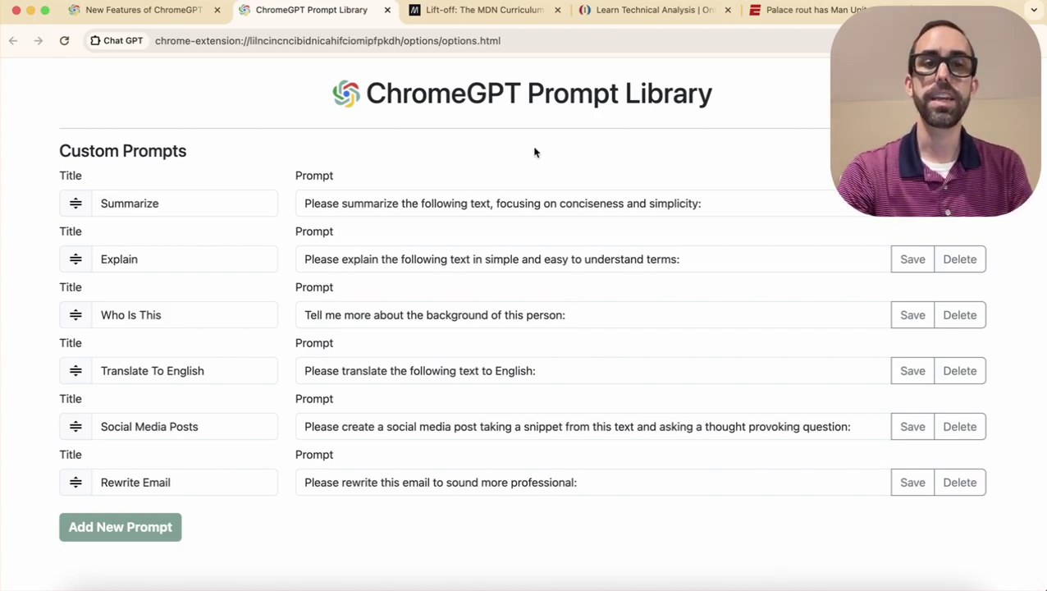
Run the Summarize prompt on the full text of the MDN Curriculum launch article, and close the chat popup
left_click(513, 13)
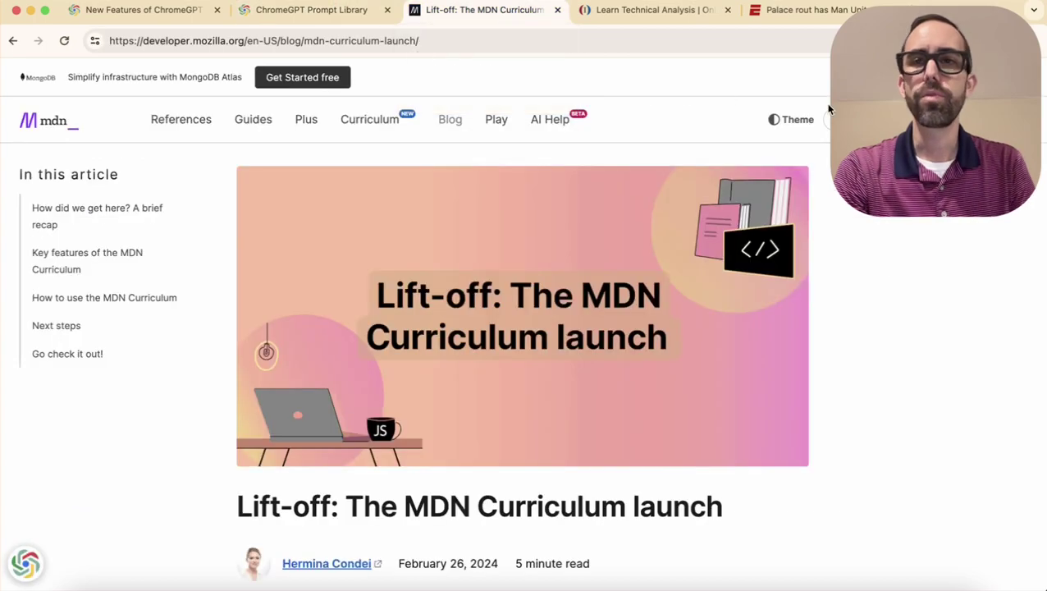
scroll(507, 157, "down", 5)
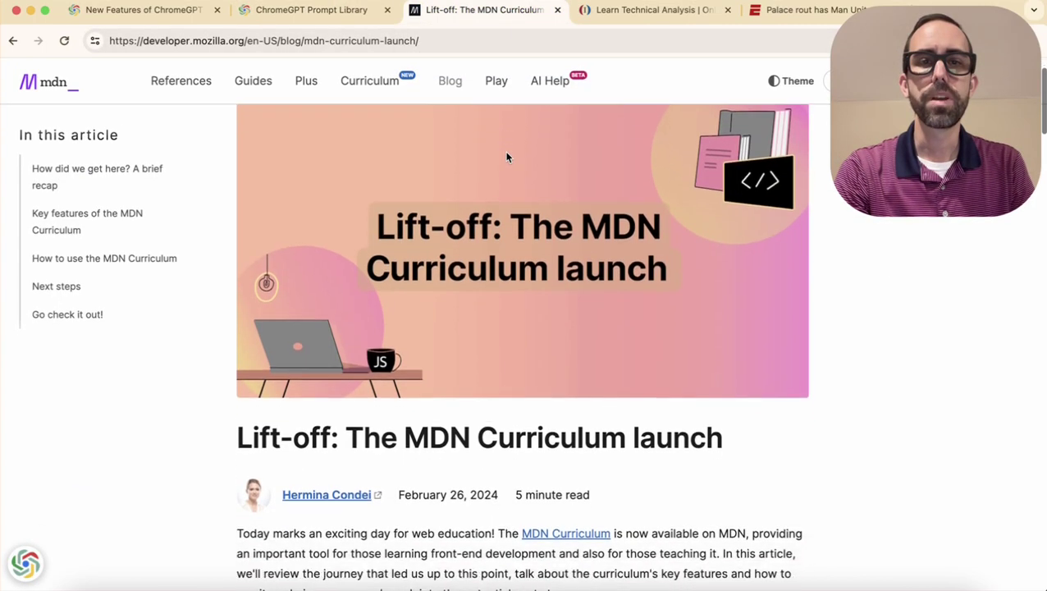
scroll(507, 157, "down", 1)
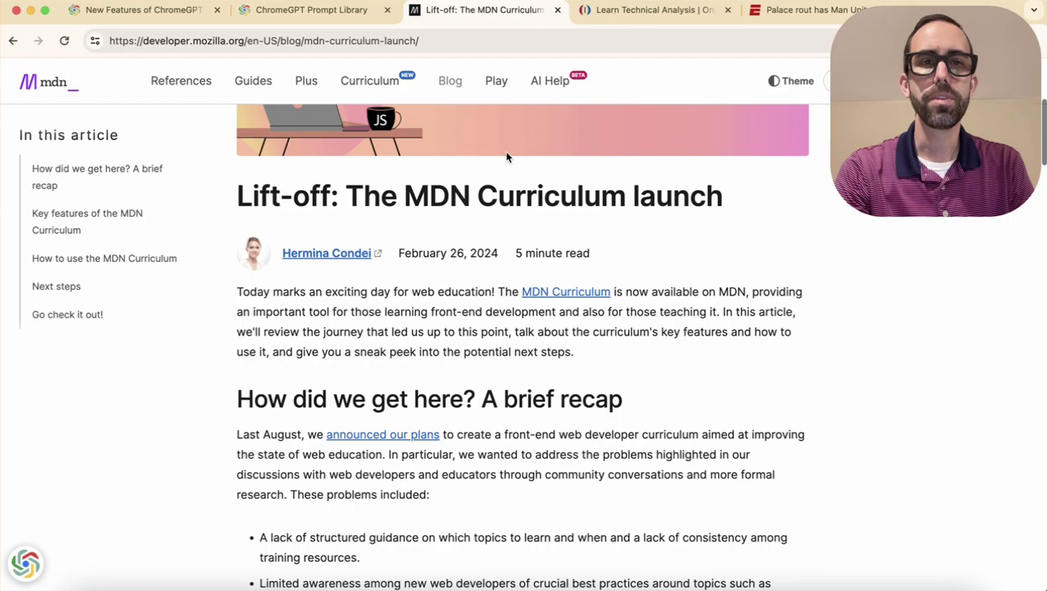
scroll(508, 157, "down", 1)
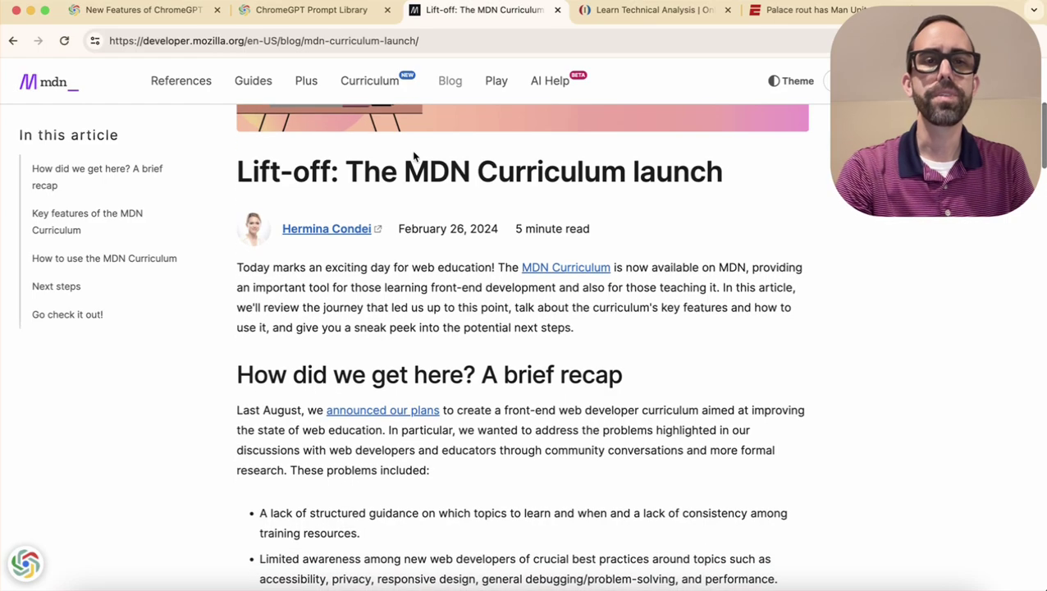
left_click_drag(237, 163, 689, 345)
scroll(463, 355, "down", 10)
scroll(461, 355, "down", 15)
scroll(461, 350, "down", 12)
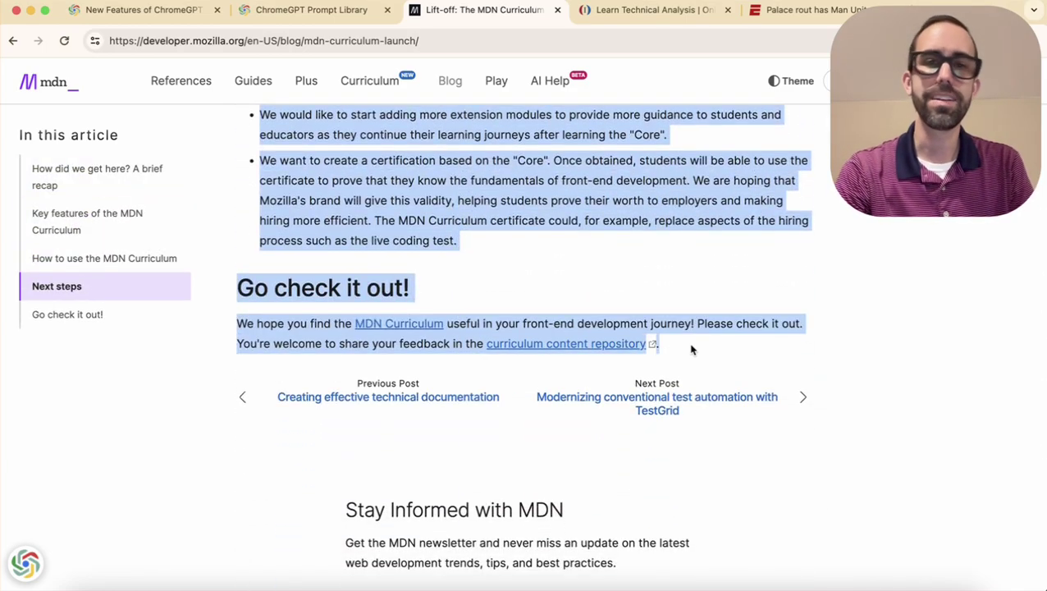
right_click(412, 195)
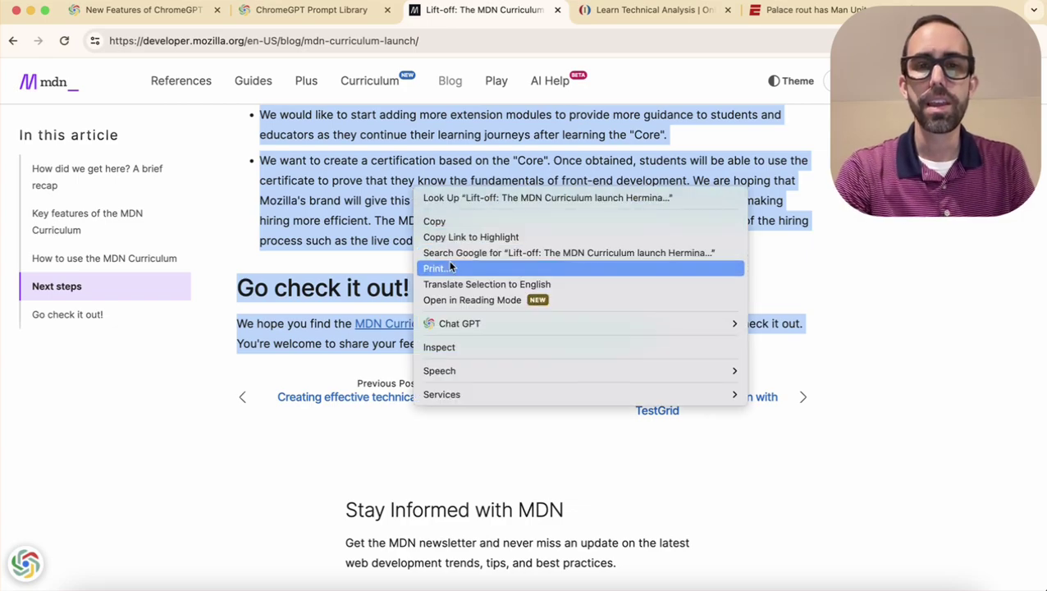
mouse_move(465, 325)
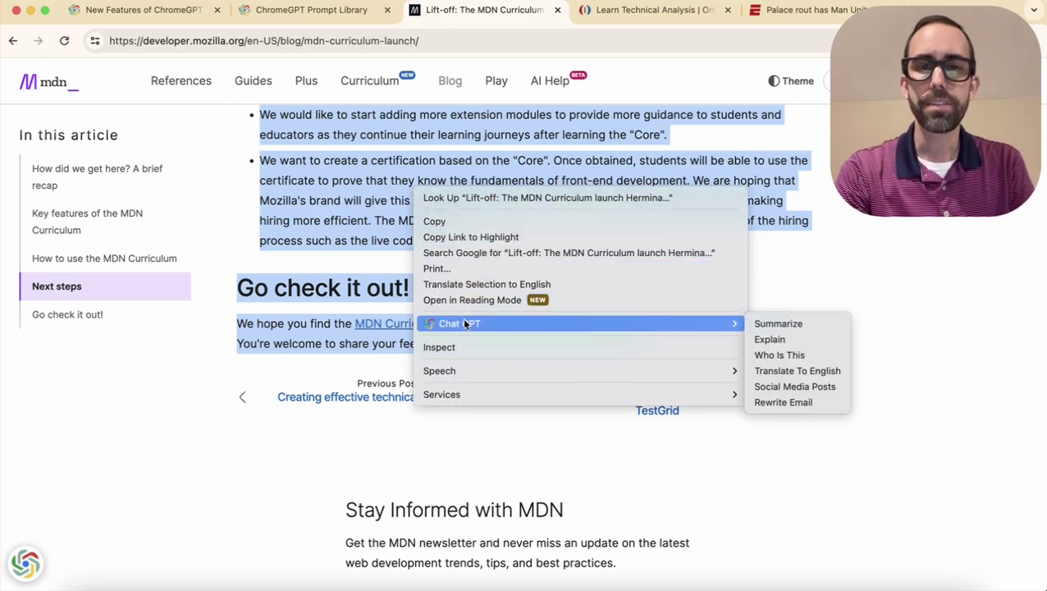
left_click(779, 325)
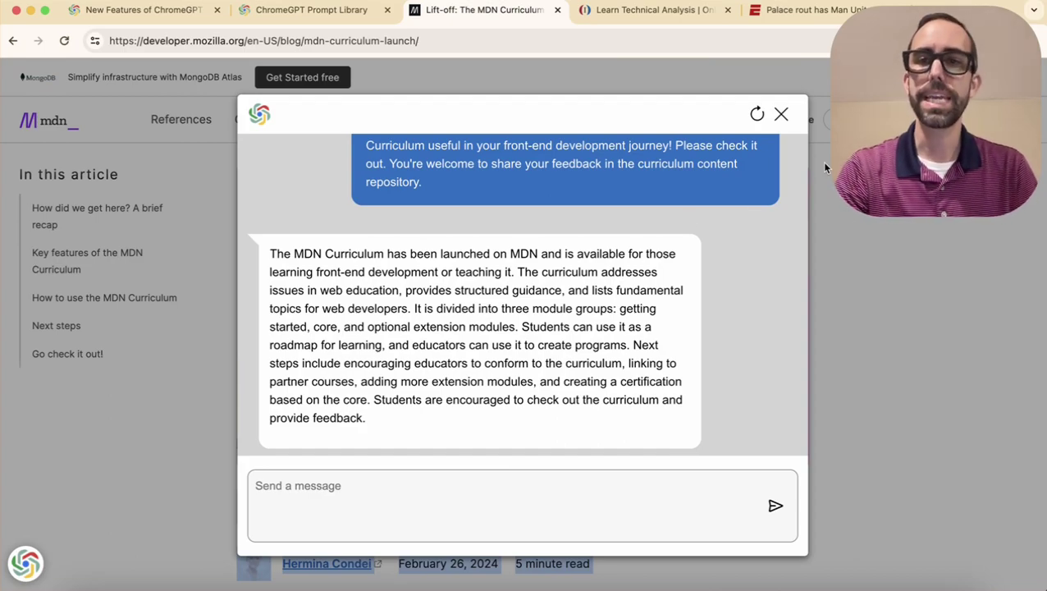
left_click(783, 115)
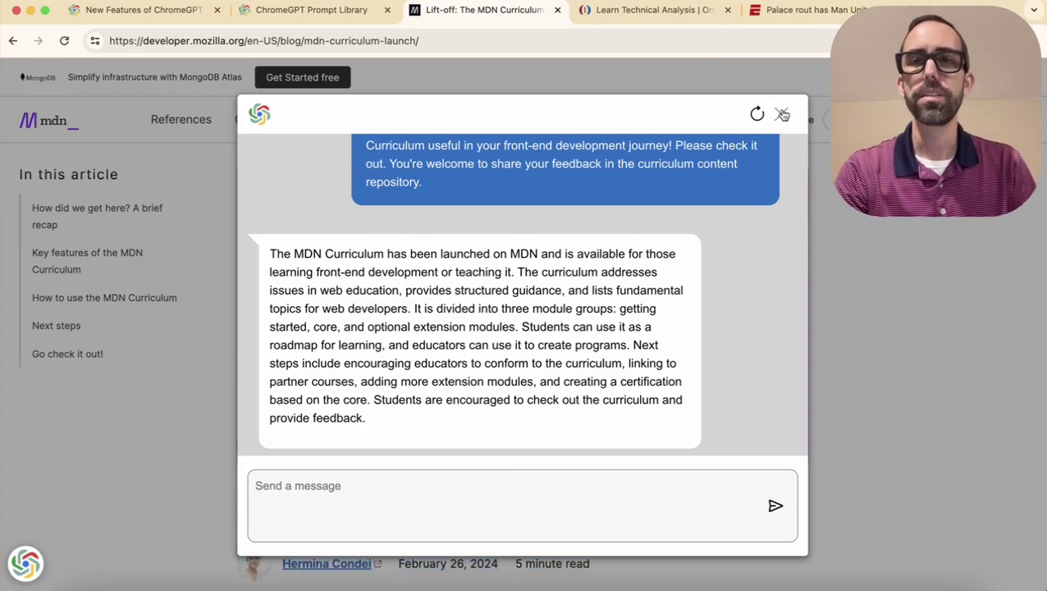
Go to the Investopedia Academy Technical Analysis course page and expand its Chart Analysis section
left_click(653, 11)
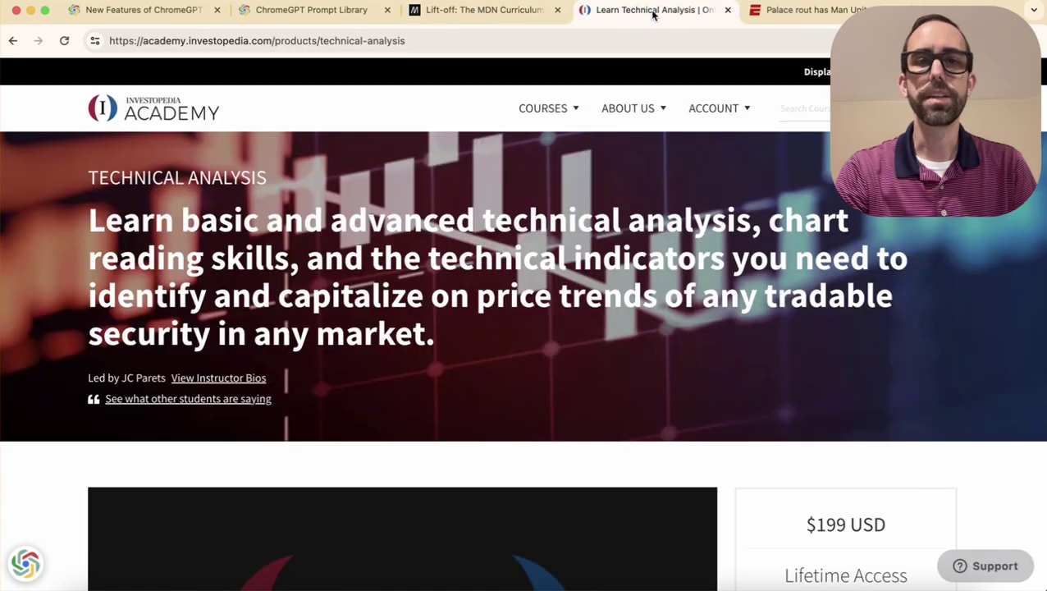
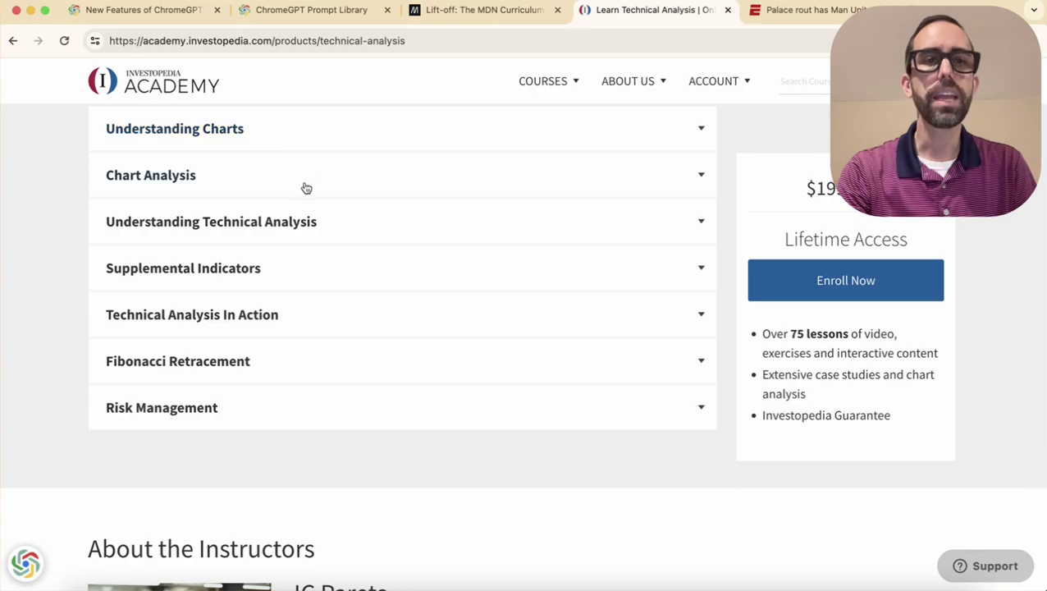
left_click(305, 188)
scroll(295, 191, "down", 1)
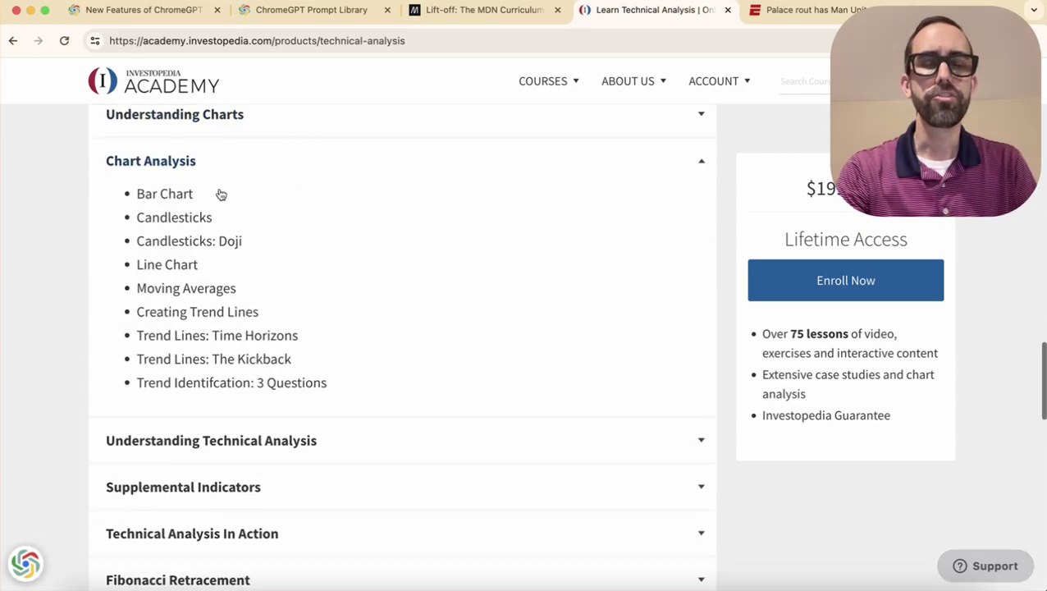
Run the Explain prompt on the Chart Analysis heading and its topic list, read through the reply and close the chat popup
left_click_drag(103, 159, 334, 381)
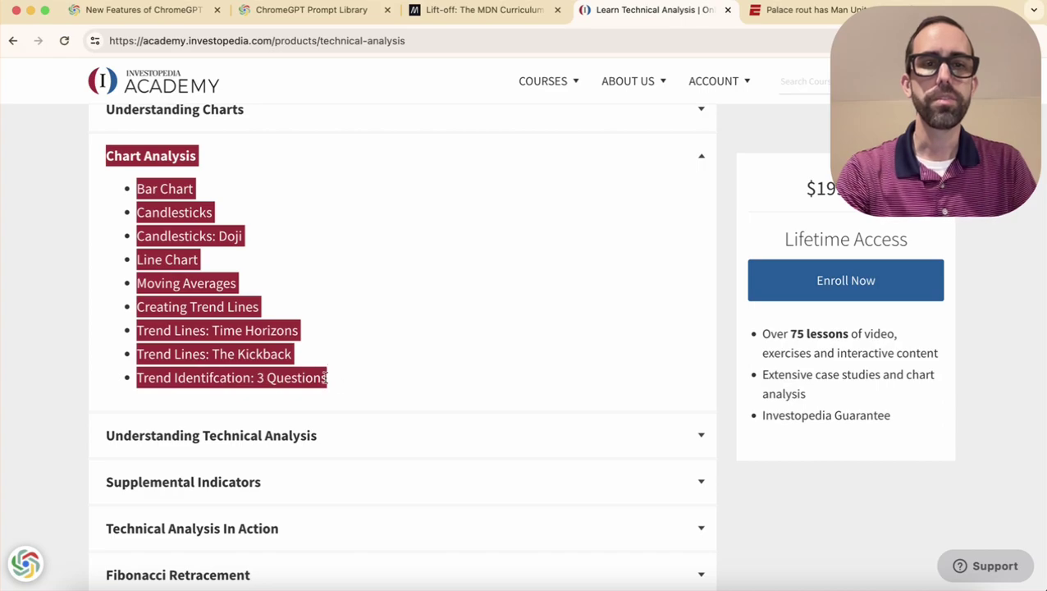
right_click(188, 288)
mouse_move(257, 425)
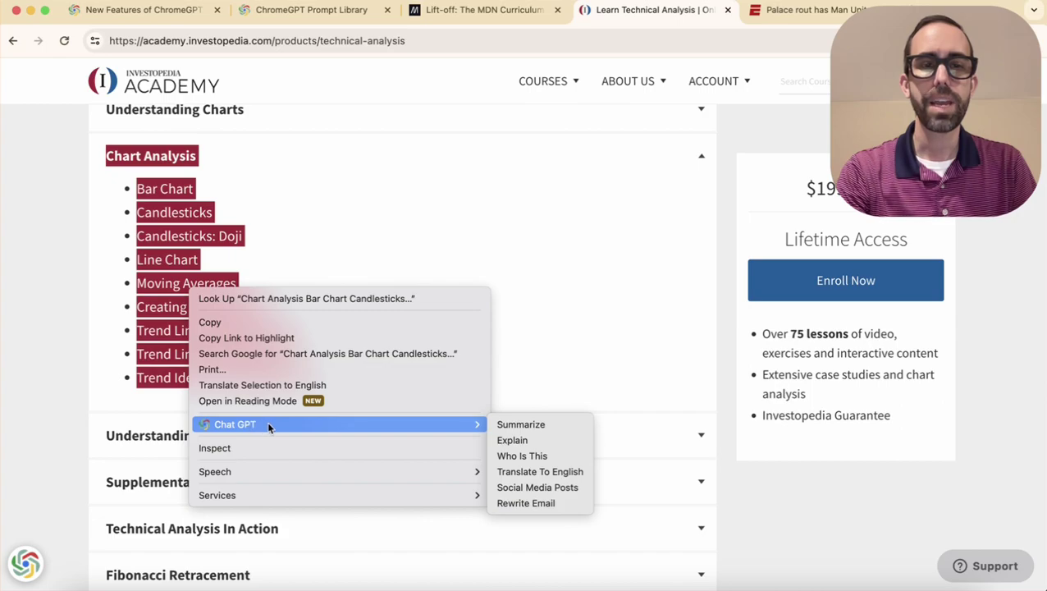
left_click(524, 442)
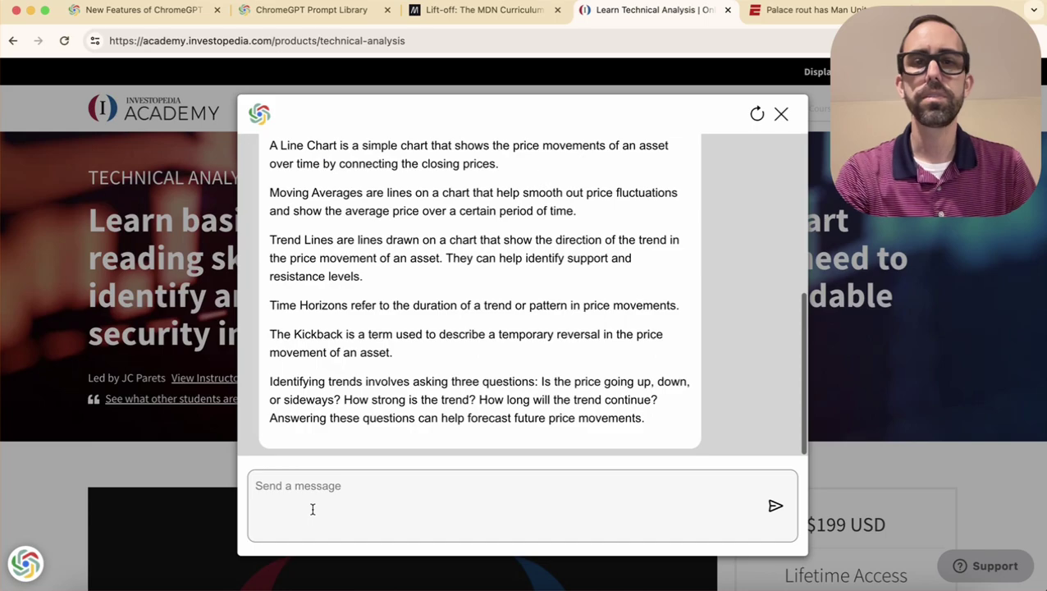
scroll(354, 262, "up", 5)
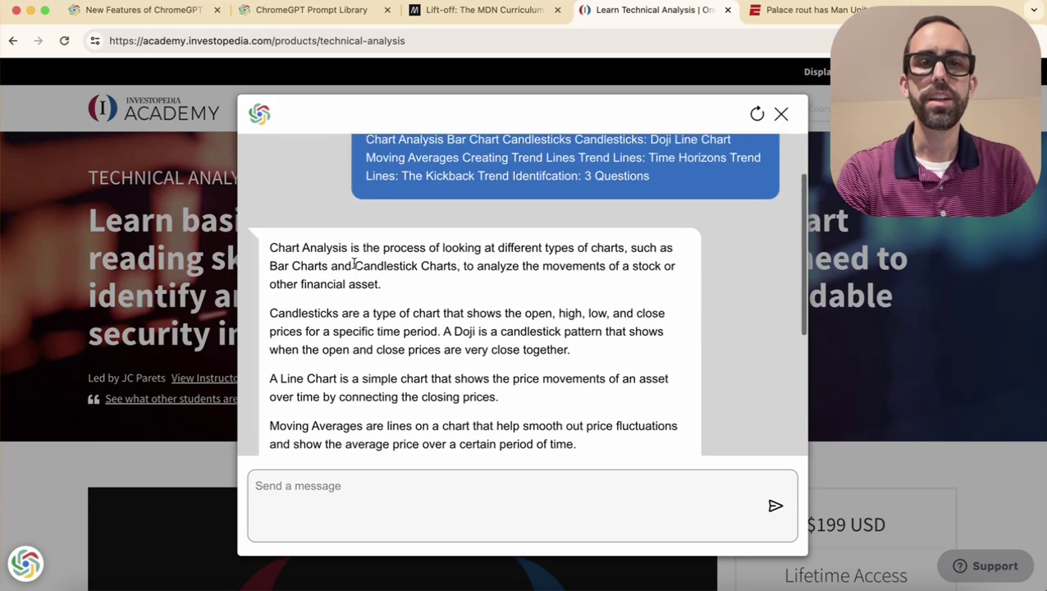
scroll(354, 262, "down", 5)
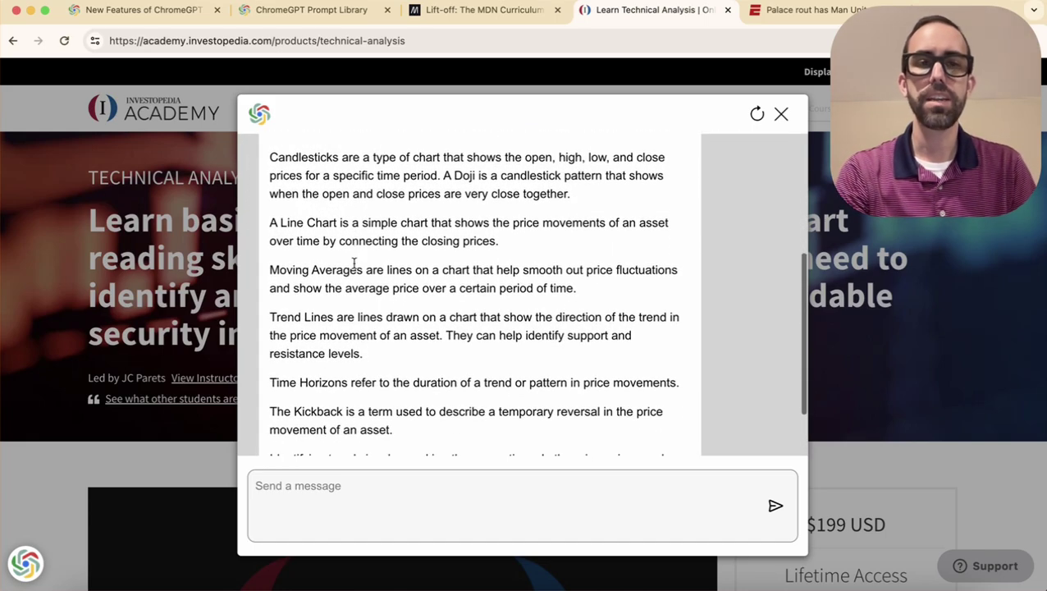
scroll(354, 263, "down", 3)
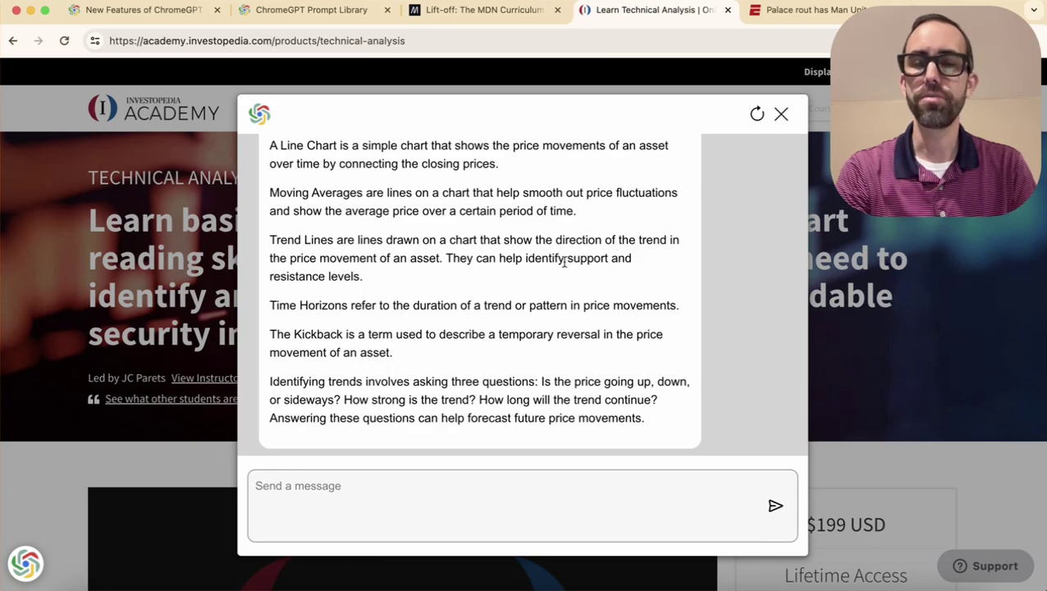
left_click(780, 116)
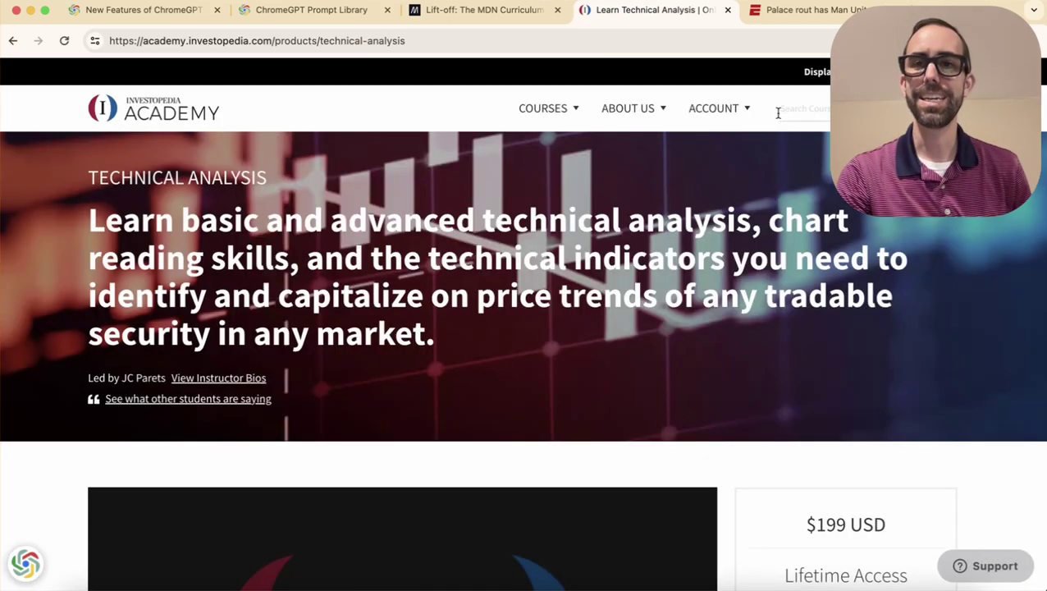
Run the Social Media Posts prompt on the full ESPN article about Palace's rout of Man United, and close the chat popup
left_click(769, 14)
scroll(139, 364, "down", 5)
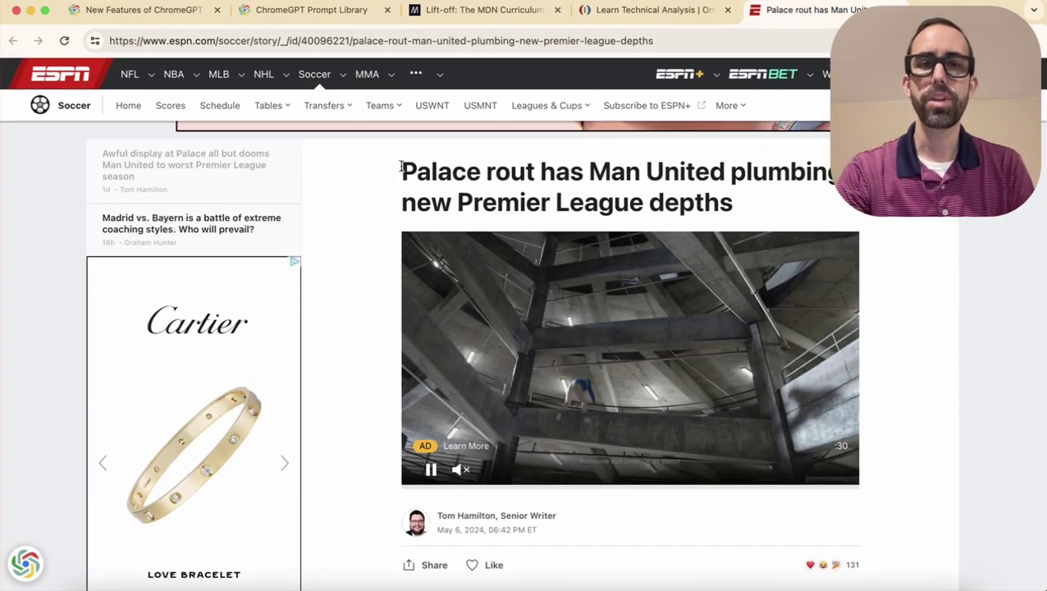
left_click_drag(401, 166, 780, 412)
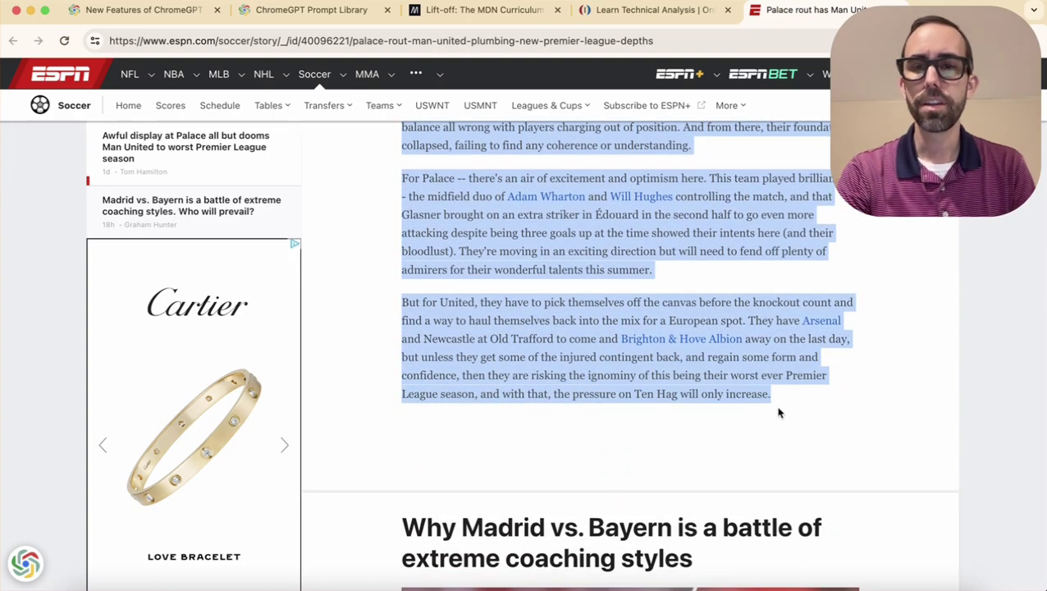
right_click(513, 230)
mouse_move(599, 363)
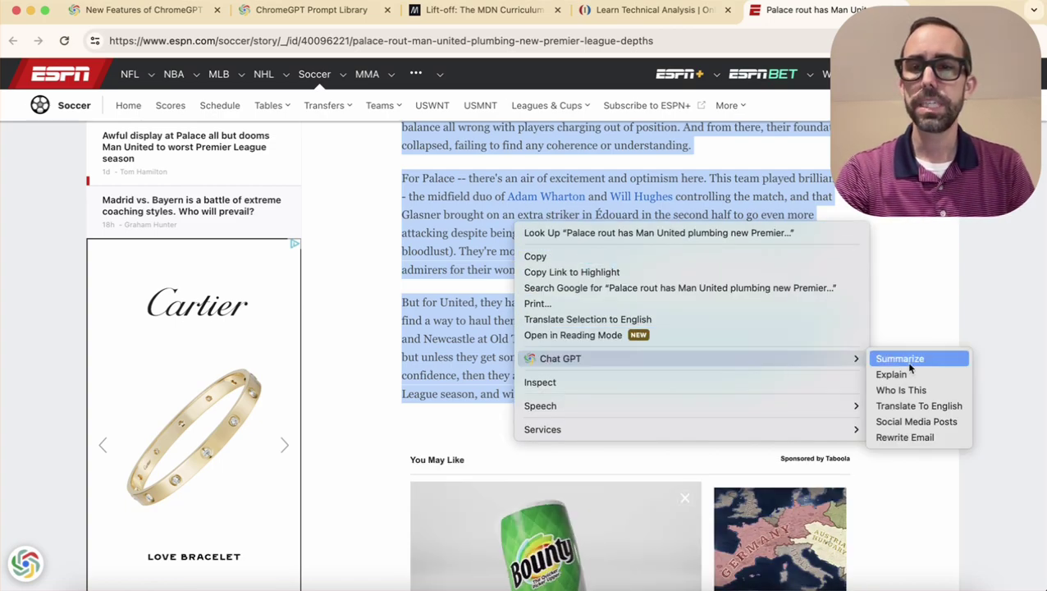
left_click(915, 423)
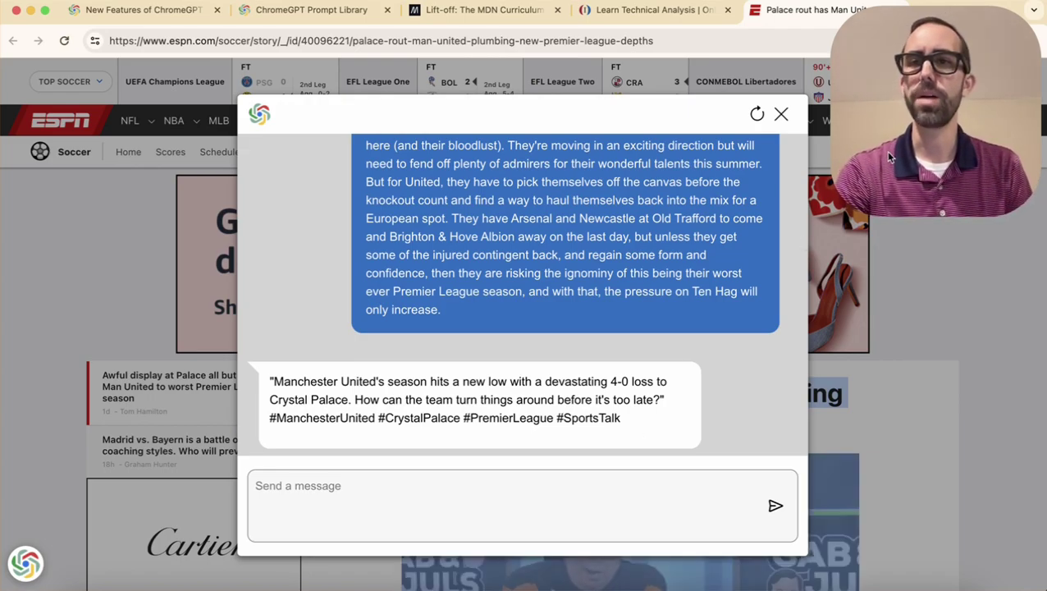
left_click_drag(918, 137, 920, 505)
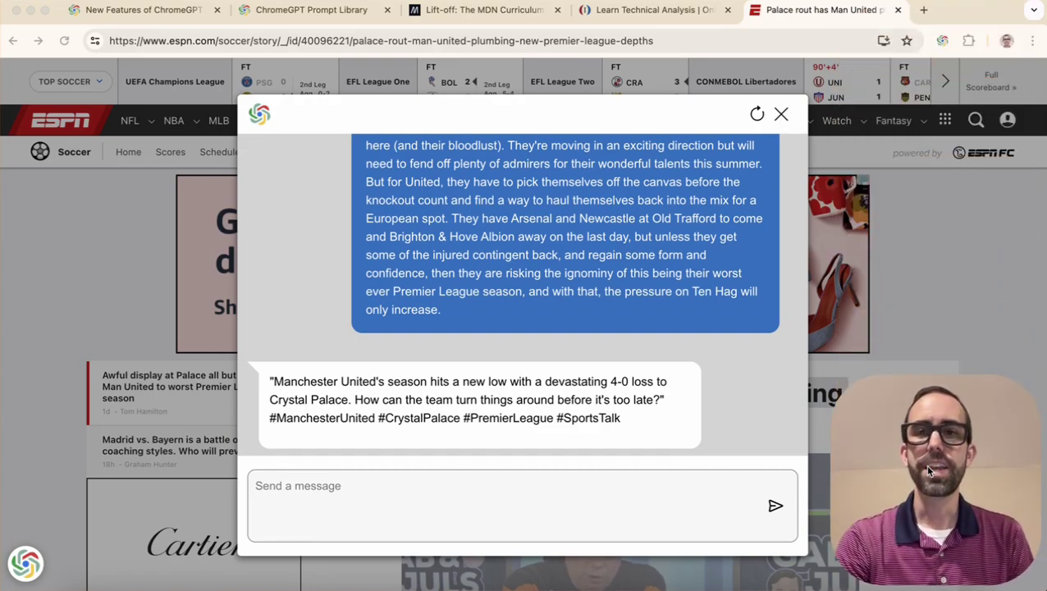
left_click(782, 117)
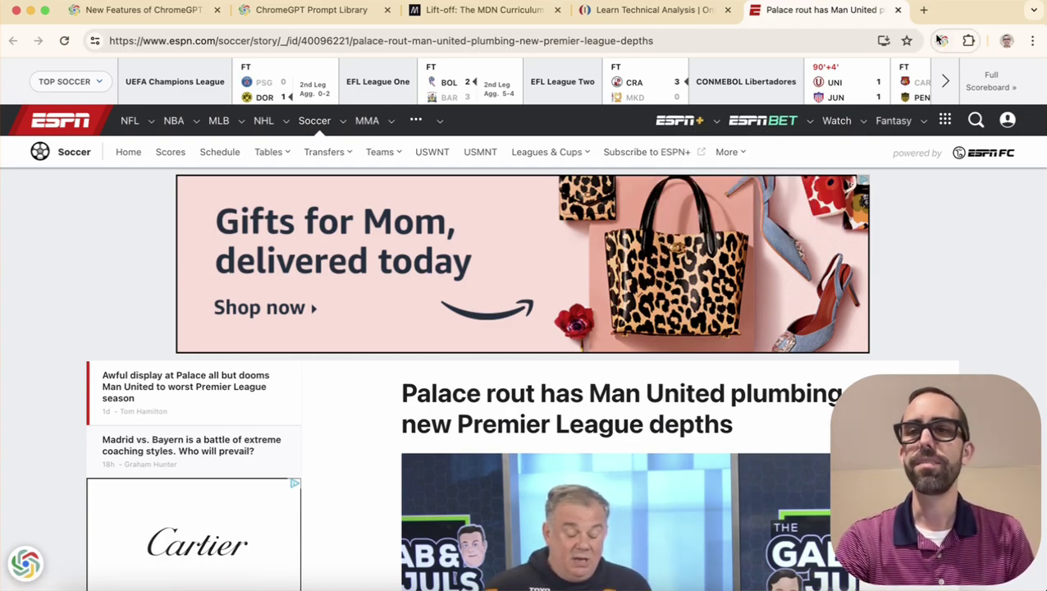
From the ChromeGPT features page, look through the extension's Chat History and reopen the chat "Manchester United: The Worst Season Ever?"
left_click(163, 10)
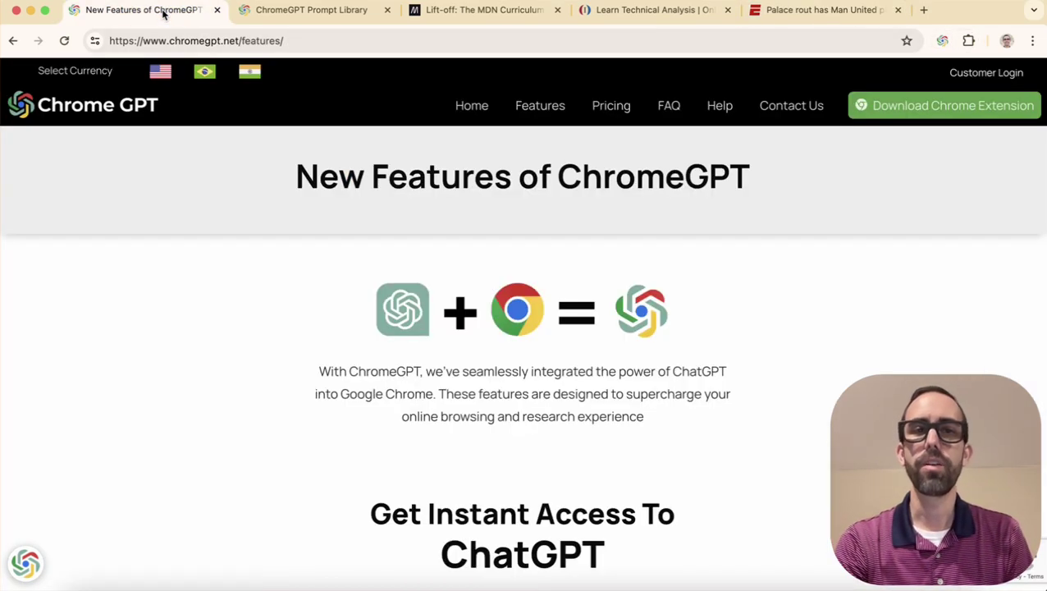
left_click(943, 41)
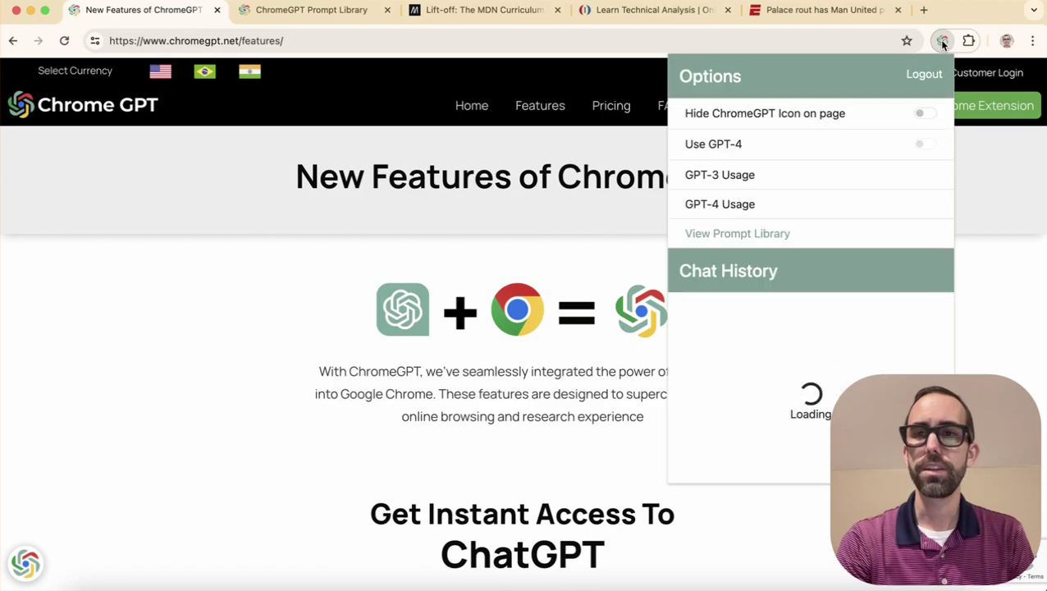
left_click_drag(932, 513, 82, 123)
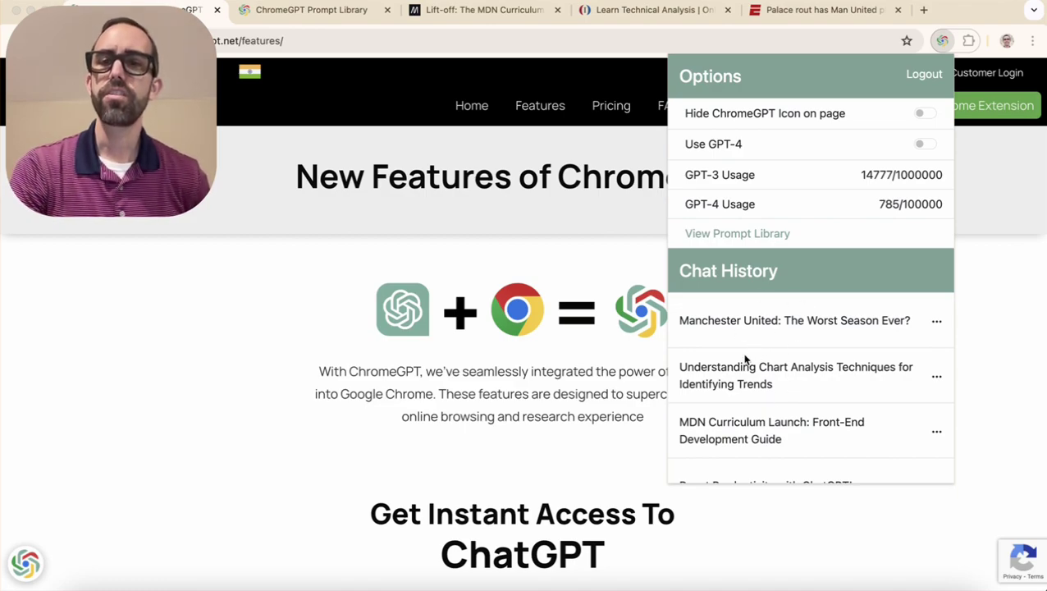
scroll(734, 358, "down", 2)
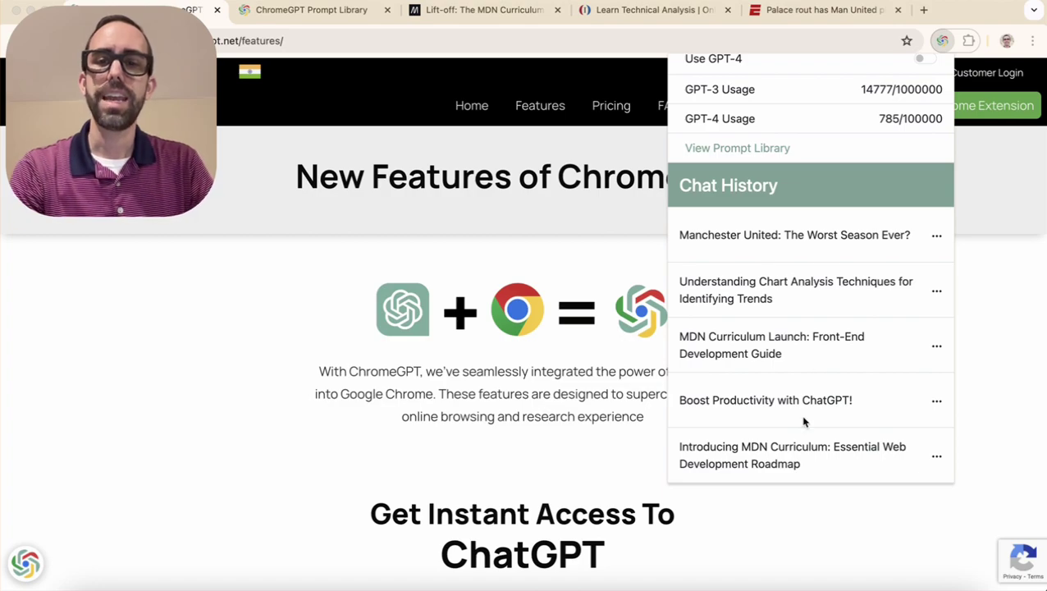
left_click(791, 235)
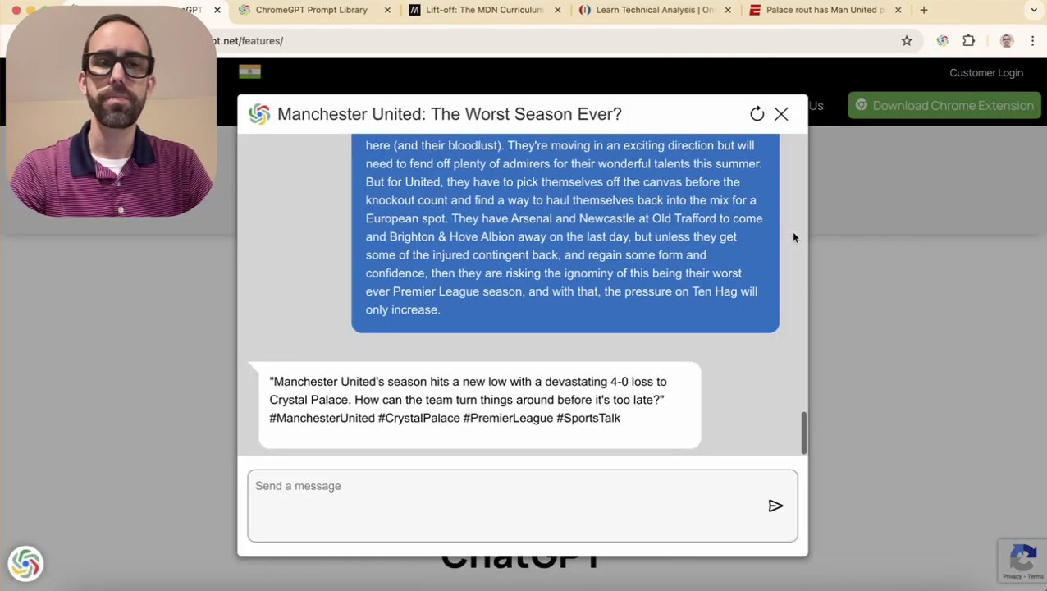
Review the end of the reopened Manchester United chat and delete the chat "Boost Productivity with ChatGPT!" from the extension's Chat History
scroll(609, 285, "up", 3)
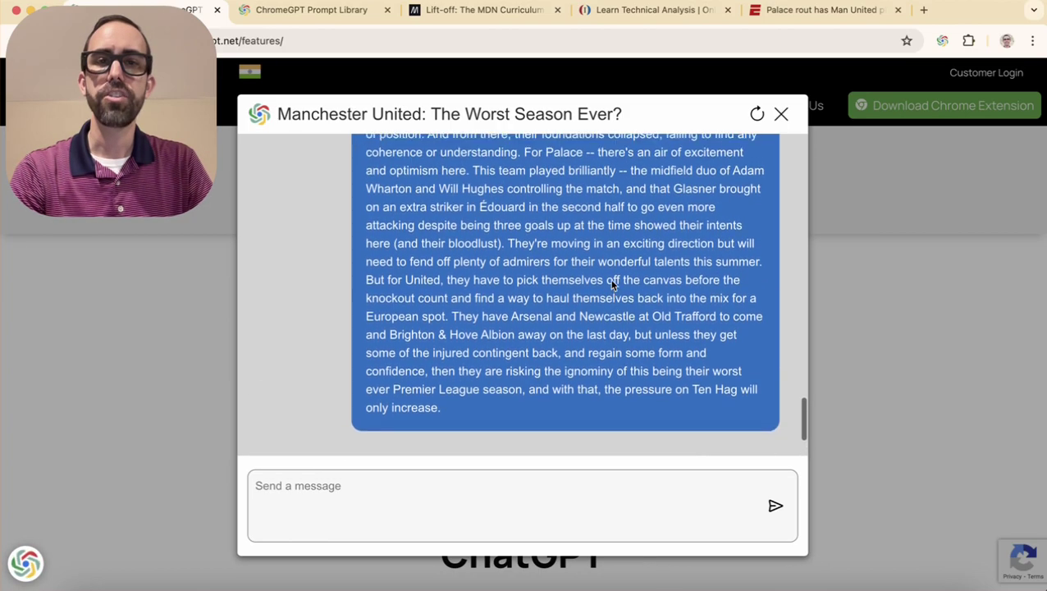
scroll(612, 285, "down", 3)
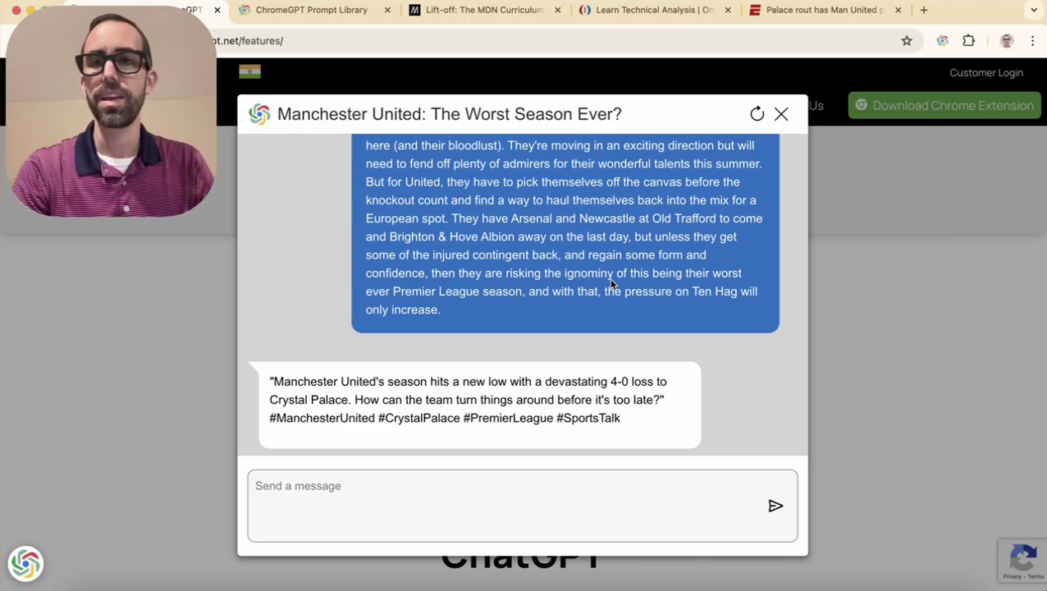
left_click(942, 41)
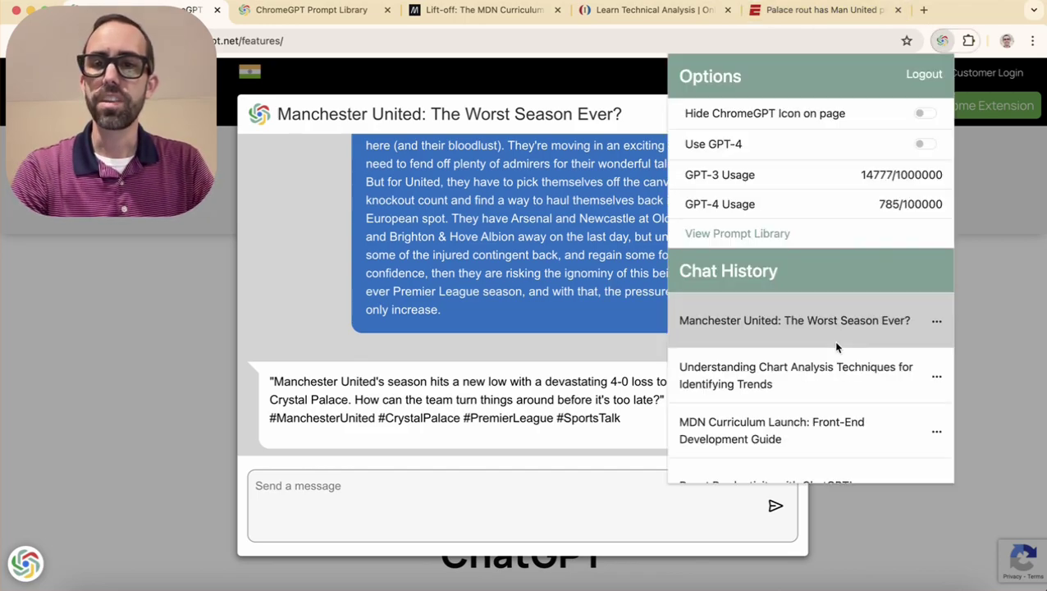
scroll(836, 346, "down", 2)
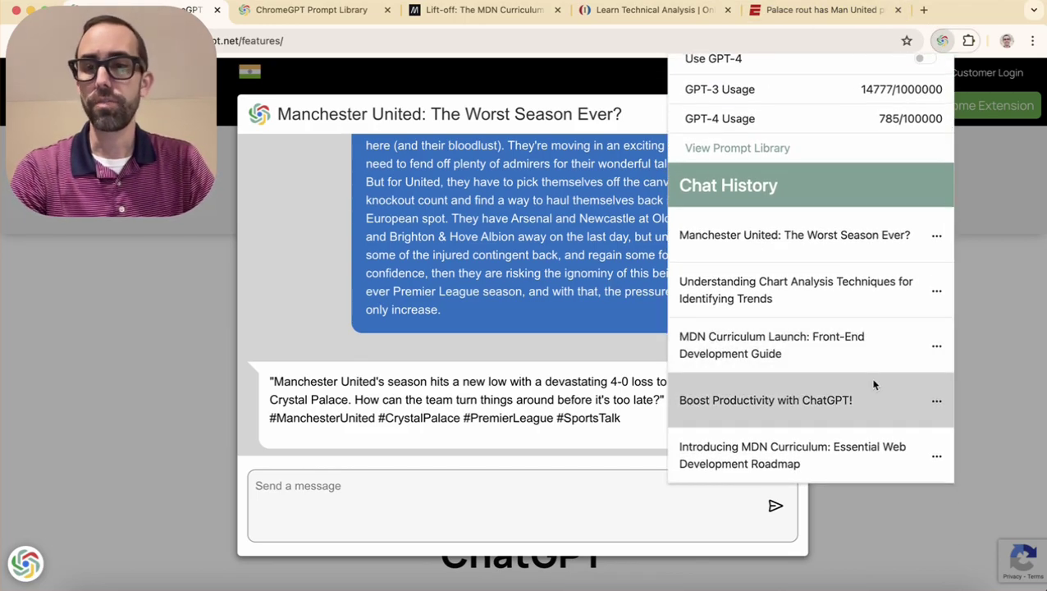
left_click(937, 404)
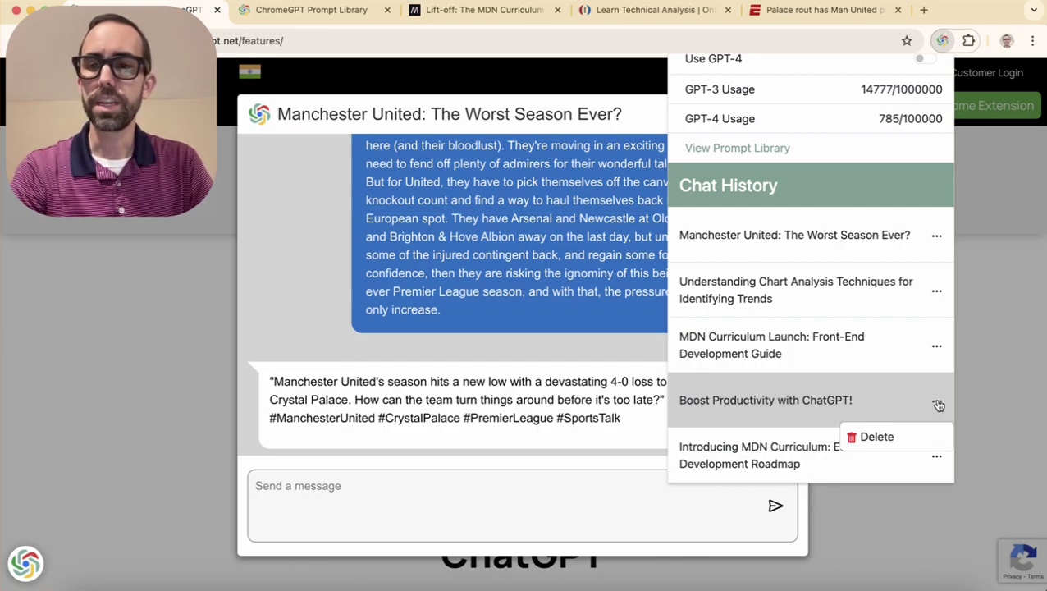
left_click(879, 438)
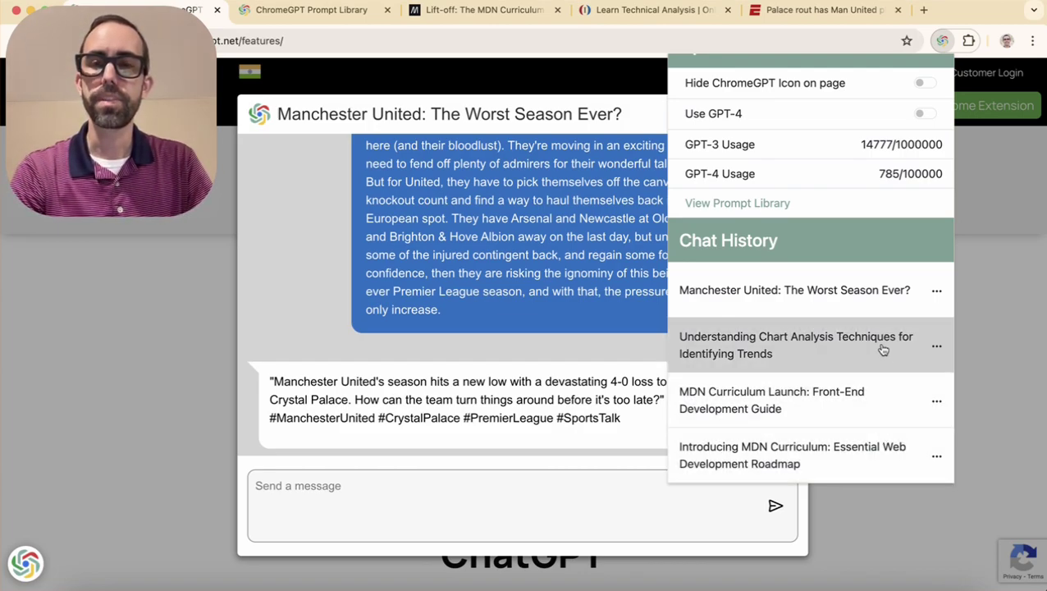
scroll(883, 350, "up", 2)
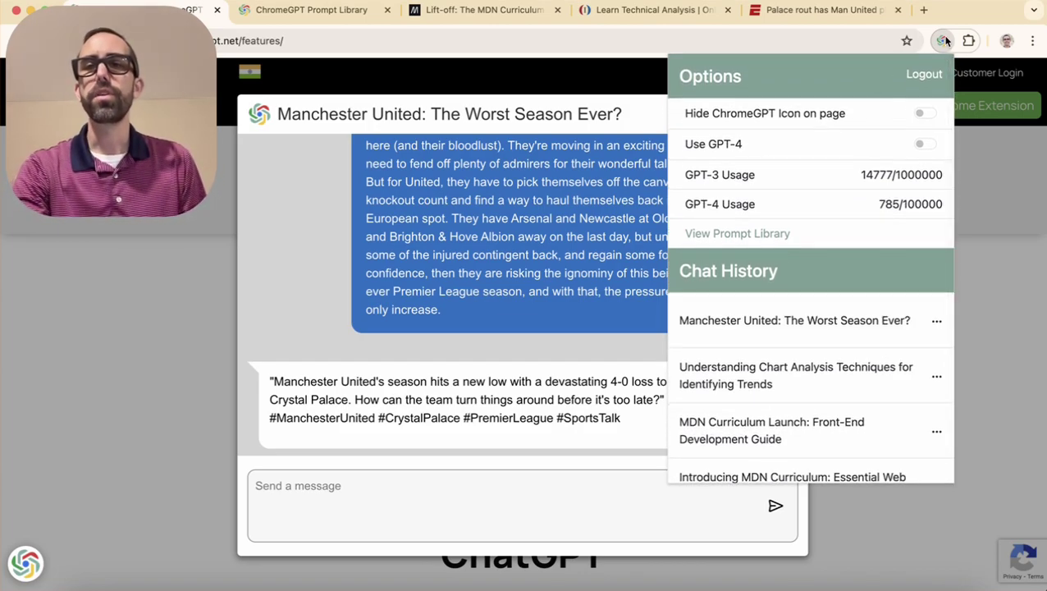